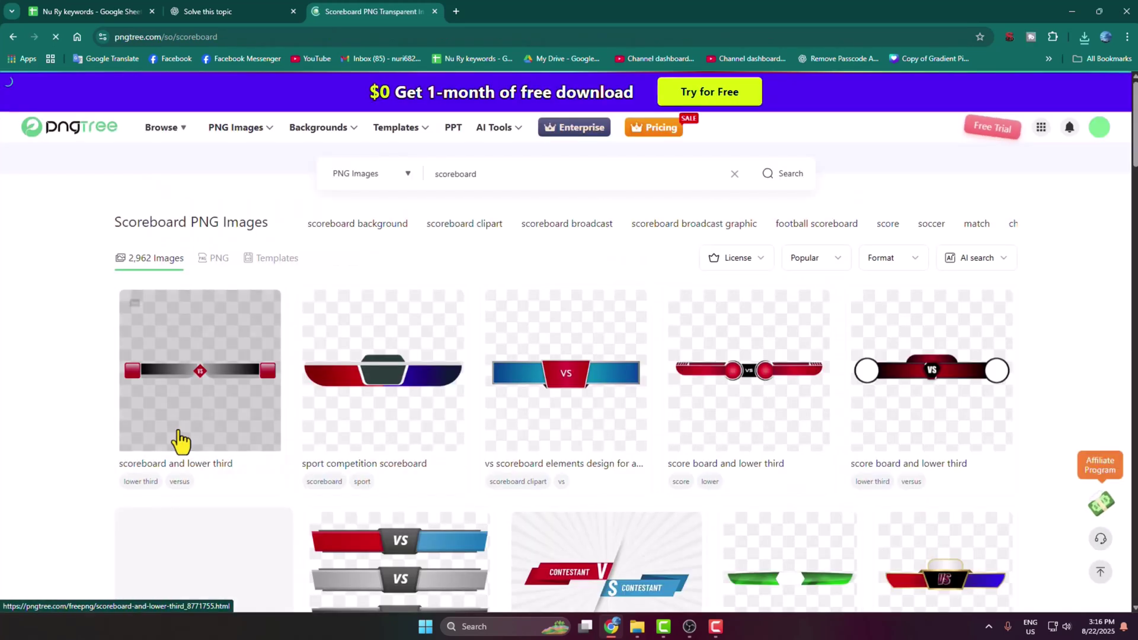
Browse the Pngtree scoreboard PNG search results, then switch to the OBS Studio window.
{"action": "scroll", "coordinate": [671, 426], "scroll_direction": "down", "scroll_amount": 1}
{"action": "scroll", "coordinate": [671, 427], "scroll_direction": "down", "scroll_amount": 3}
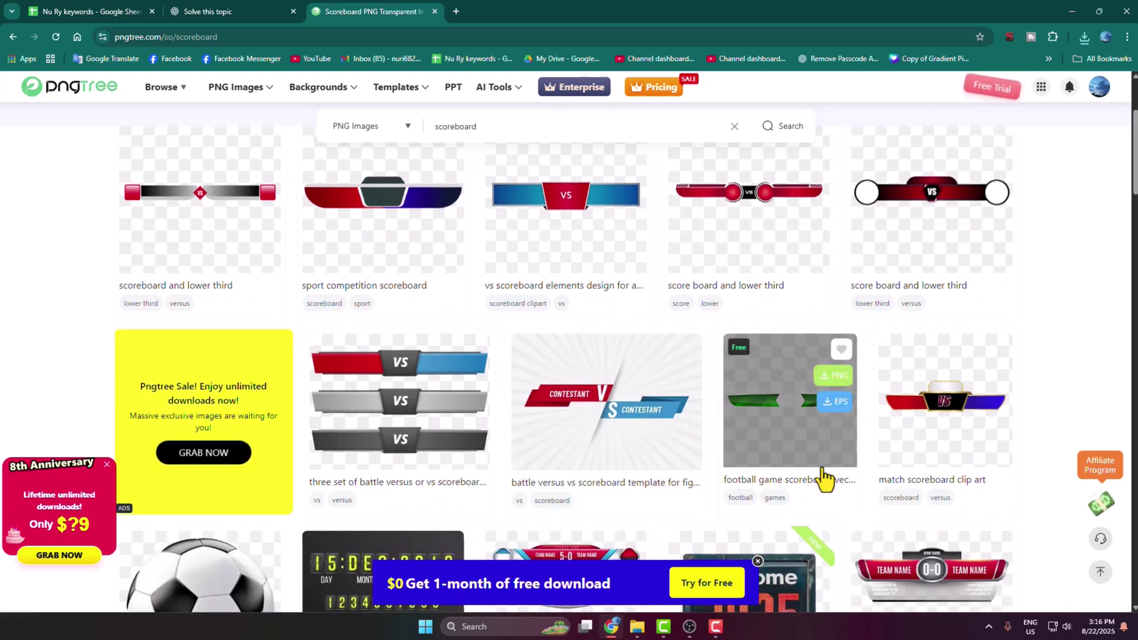
{"action": "scroll", "coordinate": [941, 321], "scroll_direction": "down", "scroll_amount": 11}
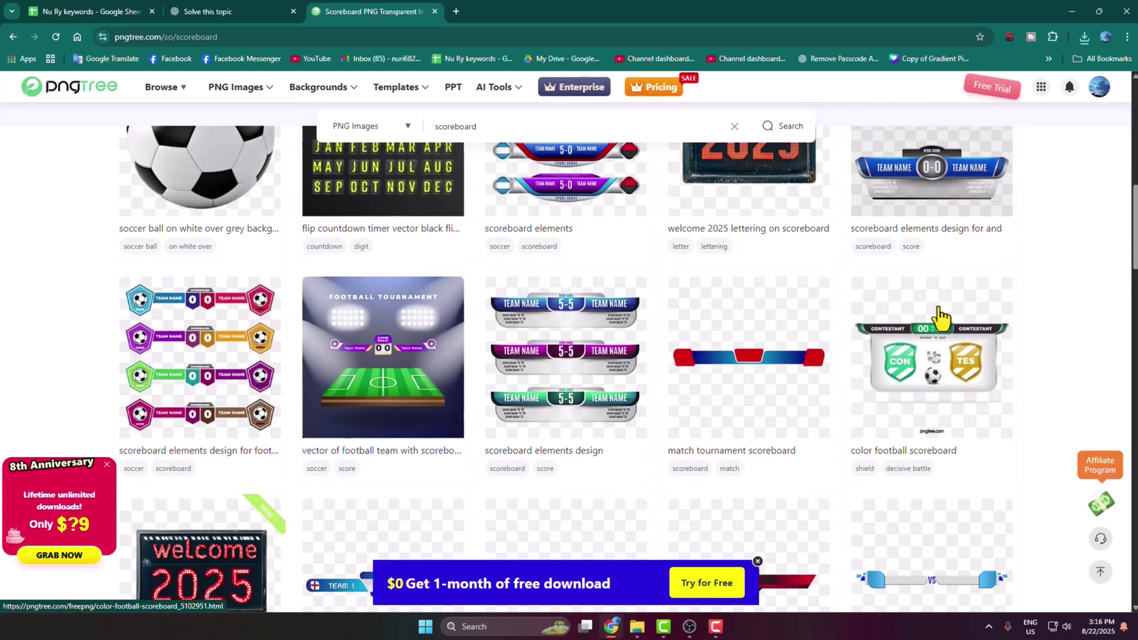
{"action": "scroll", "coordinate": [794, 408], "scroll_direction": "down", "scroll_amount": 3}
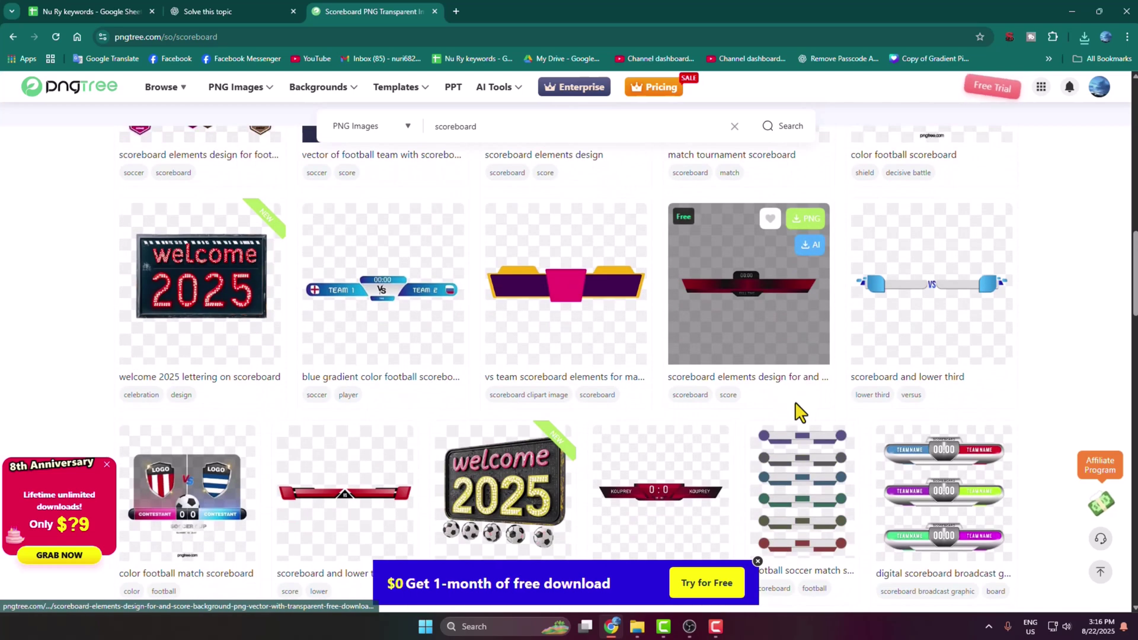
{"action": "scroll", "coordinate": [771, 427], "scroll_direction": "down", "scroll_amount": 3}
{"action": "scroll", "coordinate": [761, 442], "scroll_direction": "up", "scroll_amount": 7}
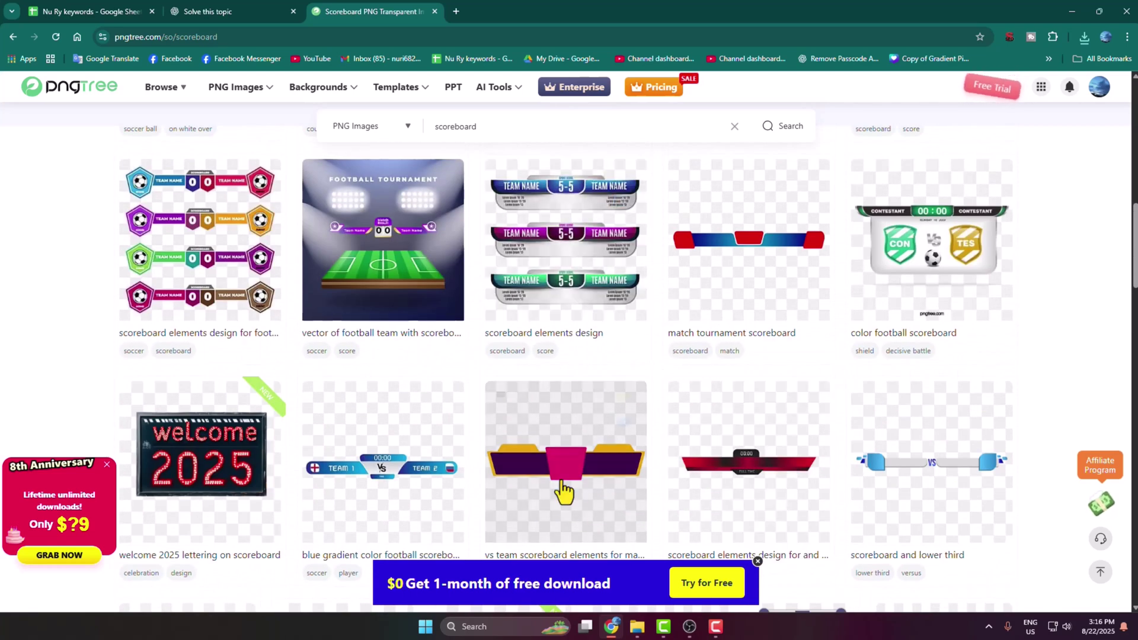
{"action": "mouse_move", "coordinate": [1099, 92]}
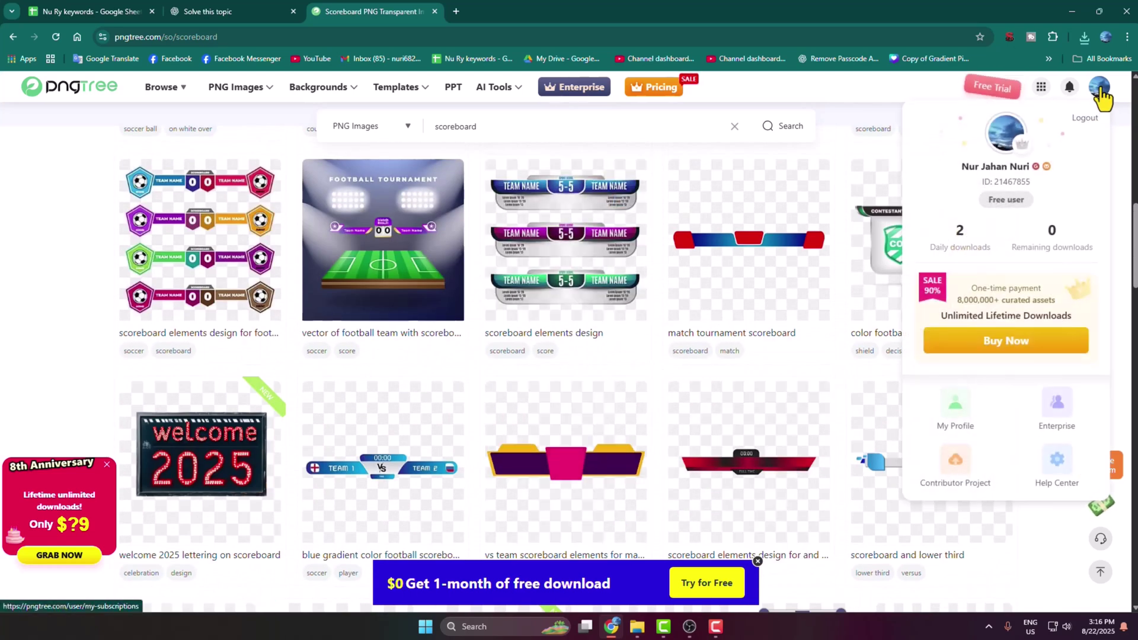
{"action": "scroll", "coordinate": [610, 440], "scroll_direction": "down", "scroll_amount": 1}
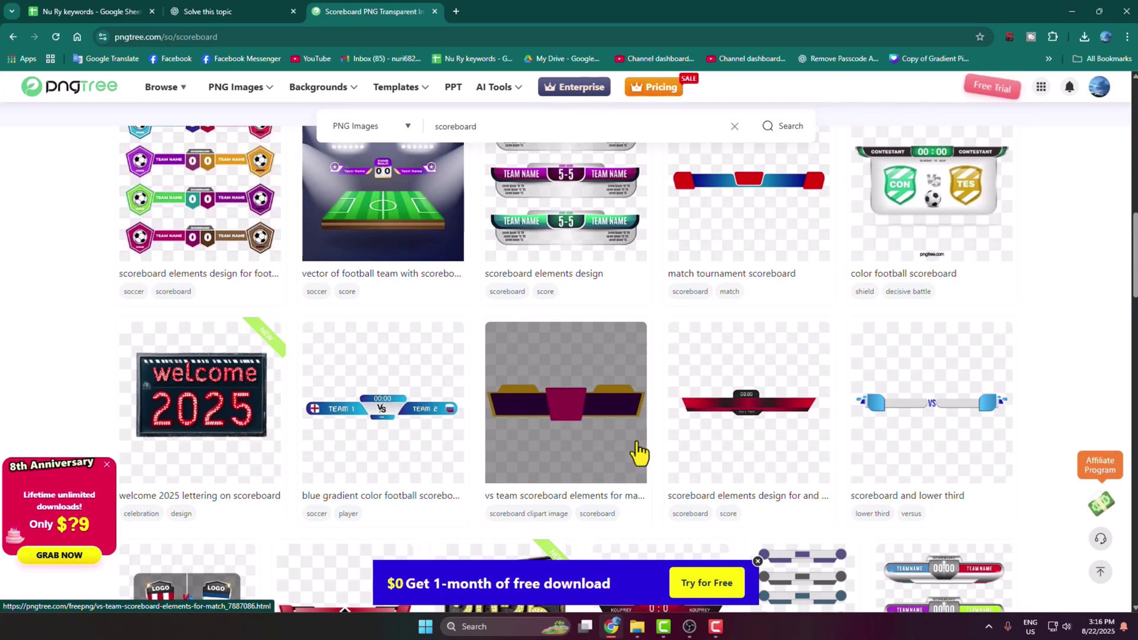
{"action": "key", "text": "alt+Tab"}
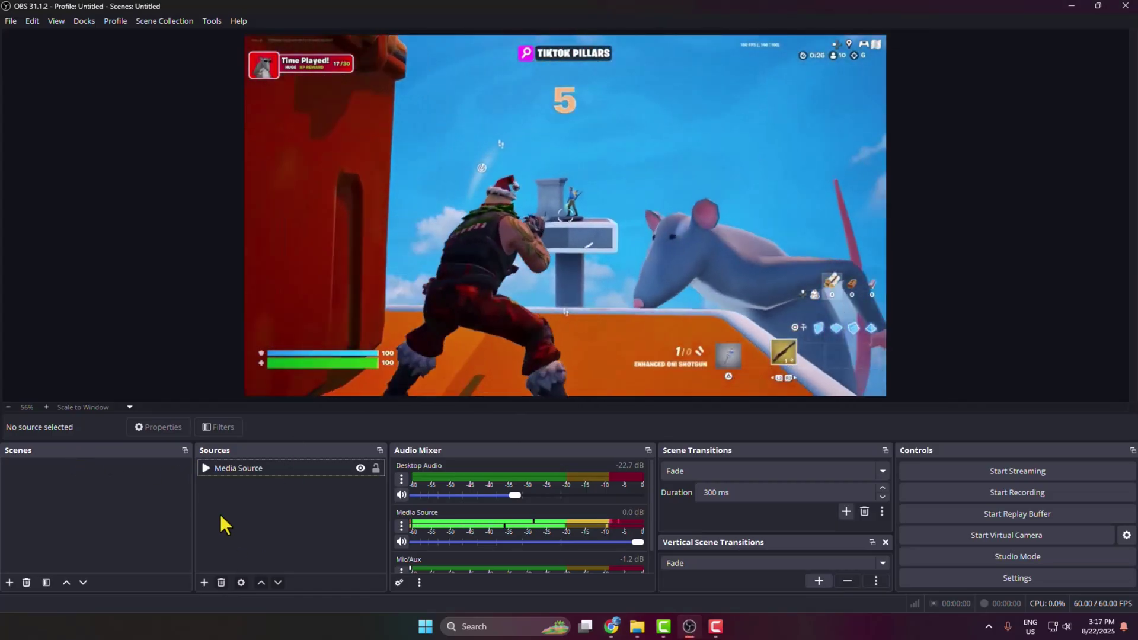
Add a new Image source and name it 'scoreboard overlay'.
{"action": "left_click", "coordinate": [204, 582]}
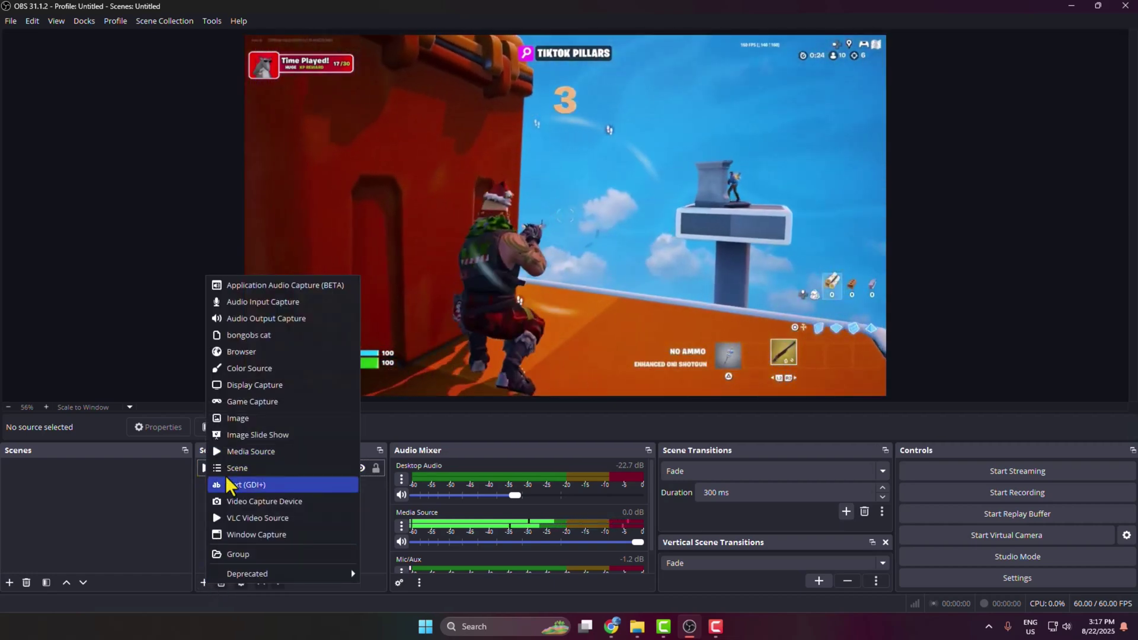
{"action": "left_click", "coordinate": [246, 419]}
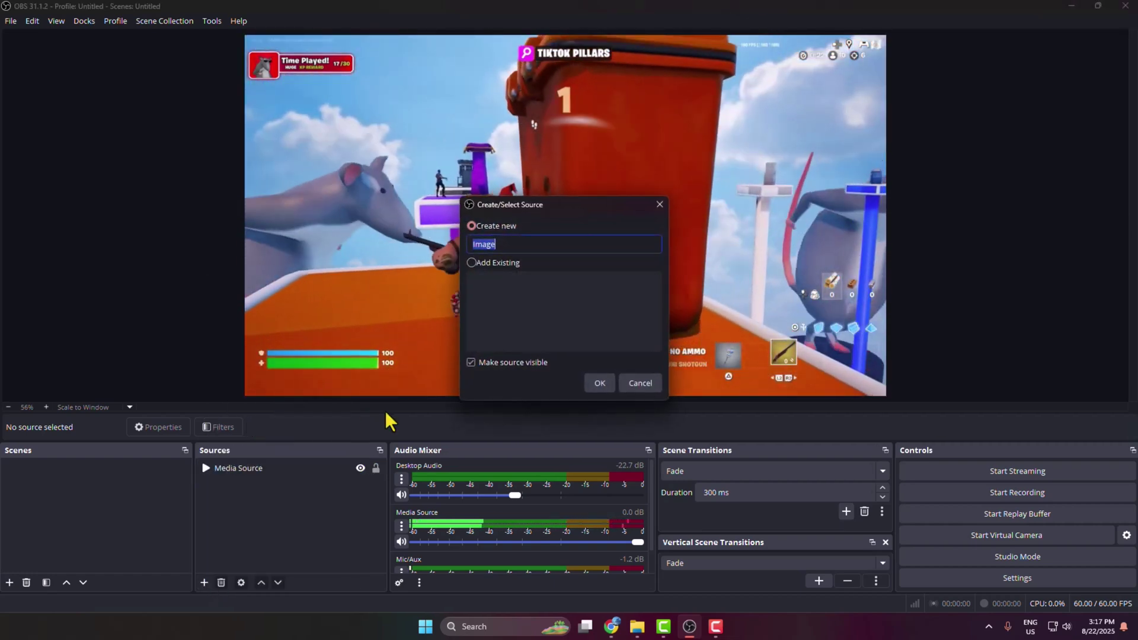
{"action": "type", "text": "SCRO"}
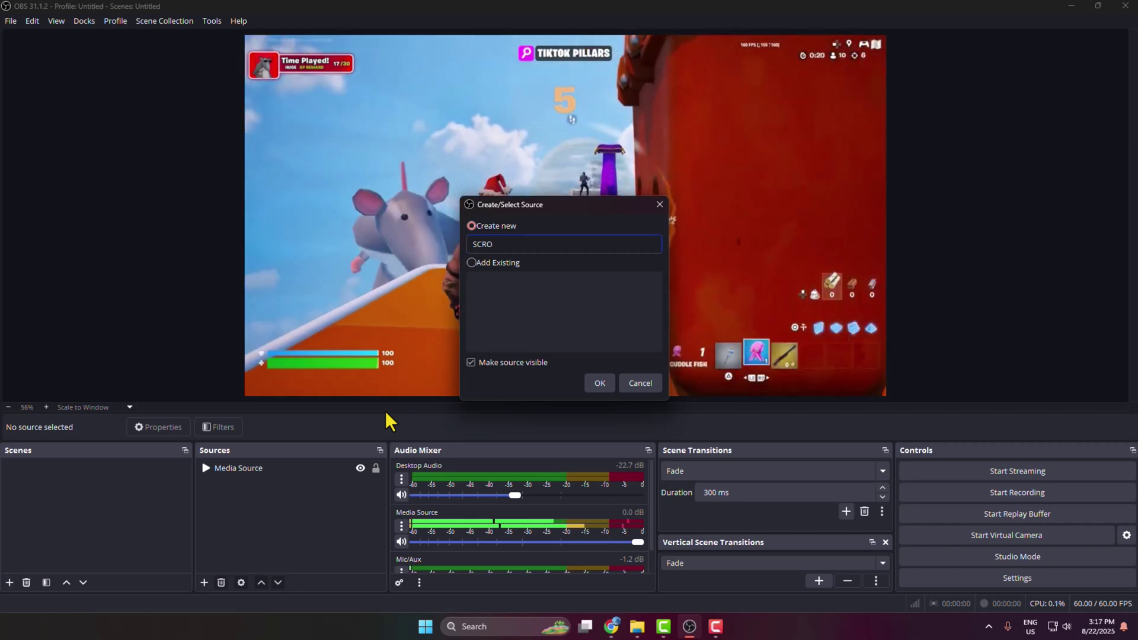
{"action": "key", "text": "BackSpace"}
{"action": "key", "text": "BackSpace"}
{"action": "key", "text": "BackSpace"}
{"action": "key", "text": "BackSpace"}
{"action": "type", "text": "scrobe"}
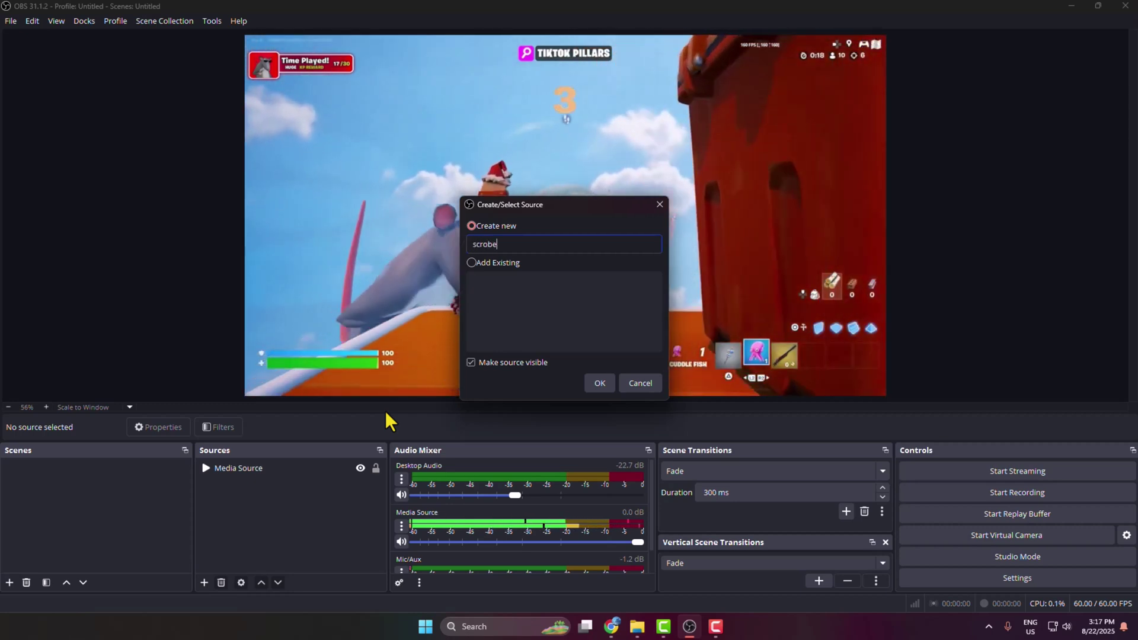
{"action": "key", "text": "BackSpace"}
{"action": "key", "text": "BackSpace"}
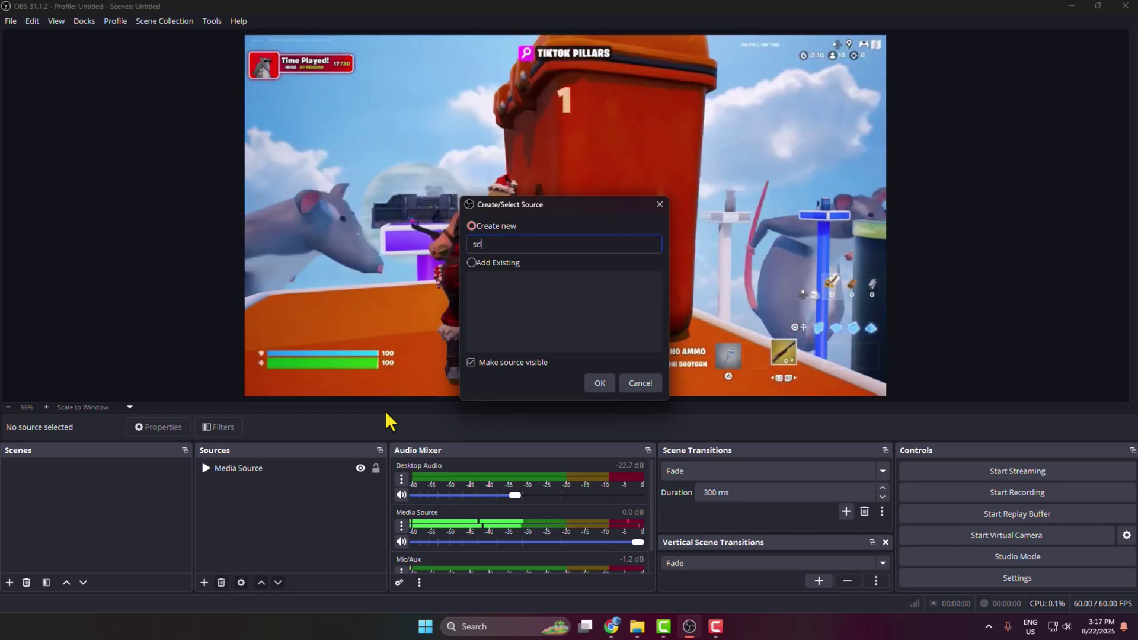
{"action": "type", "text": "oreboa"}
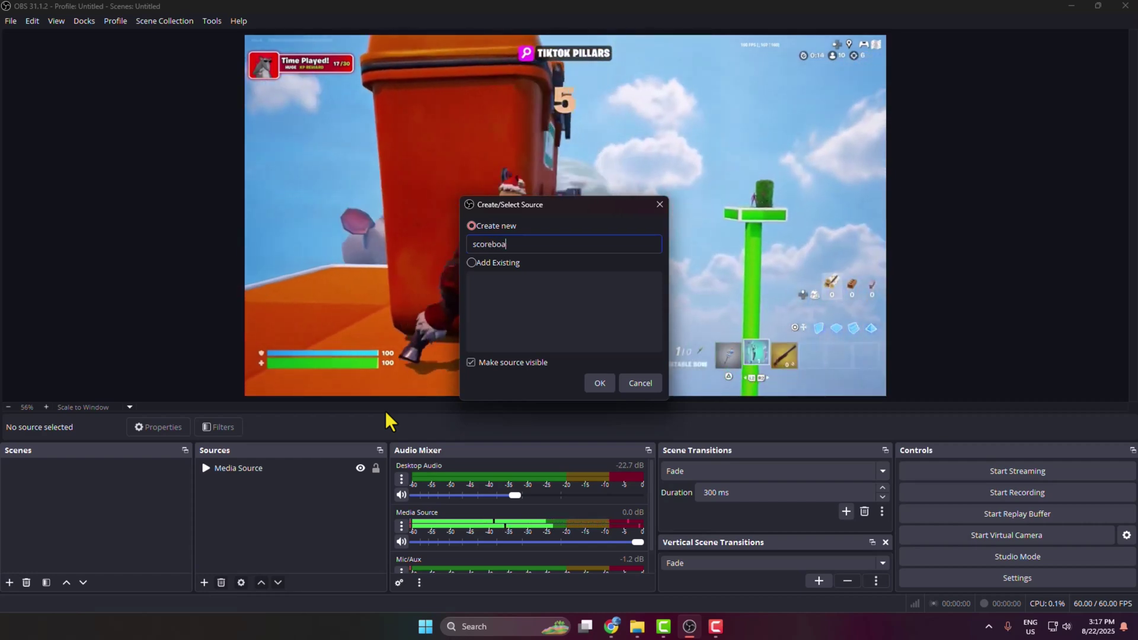
{"action": "type", "text": "rd overlay"}
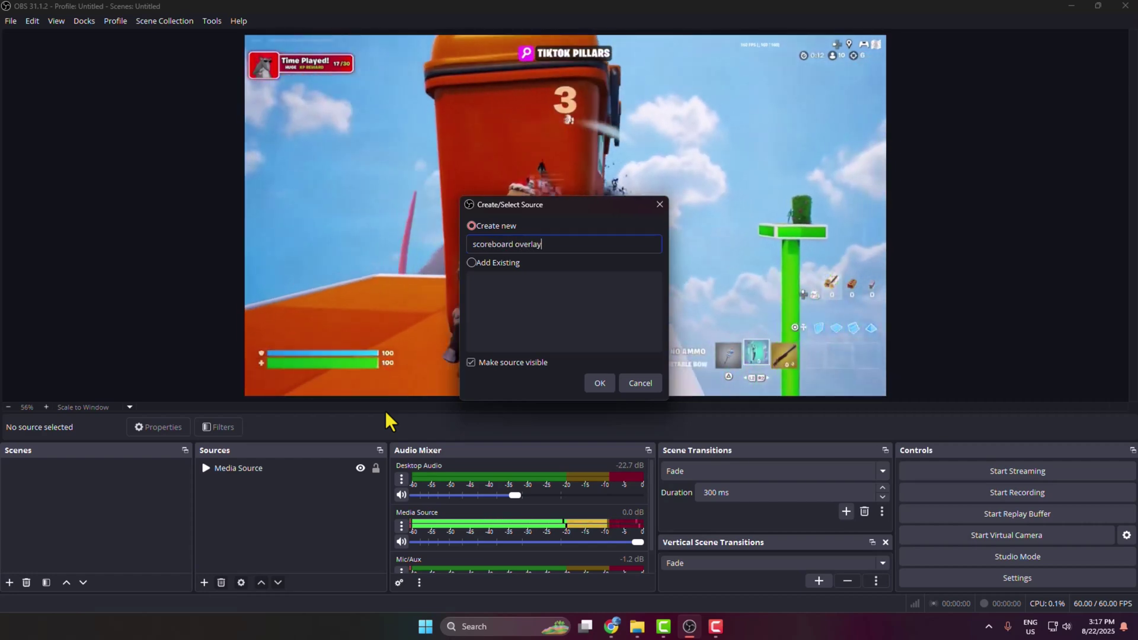
Confirm the 'scoreboard overlay' source and load the Pngtree vs team scoreboard PNG from Downloads.
{"action": "left_click", "coordinate": [598, 382]}
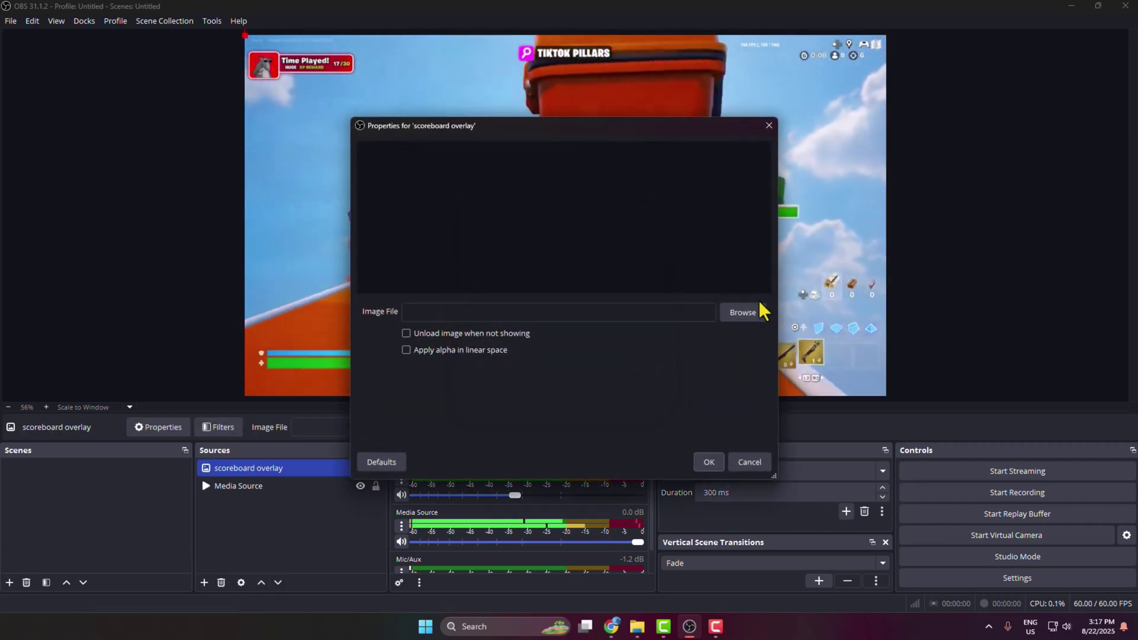
{"action": "left_click", "coordinate": [750, 313]}
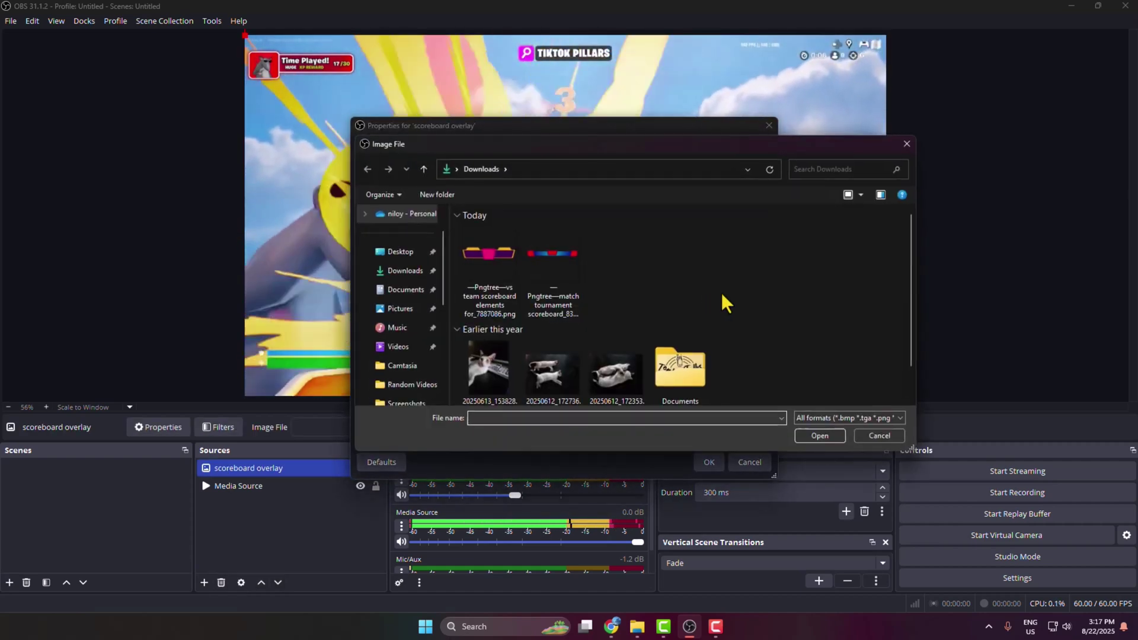
{"action": "left_click", "coordinate": [487, 267]}
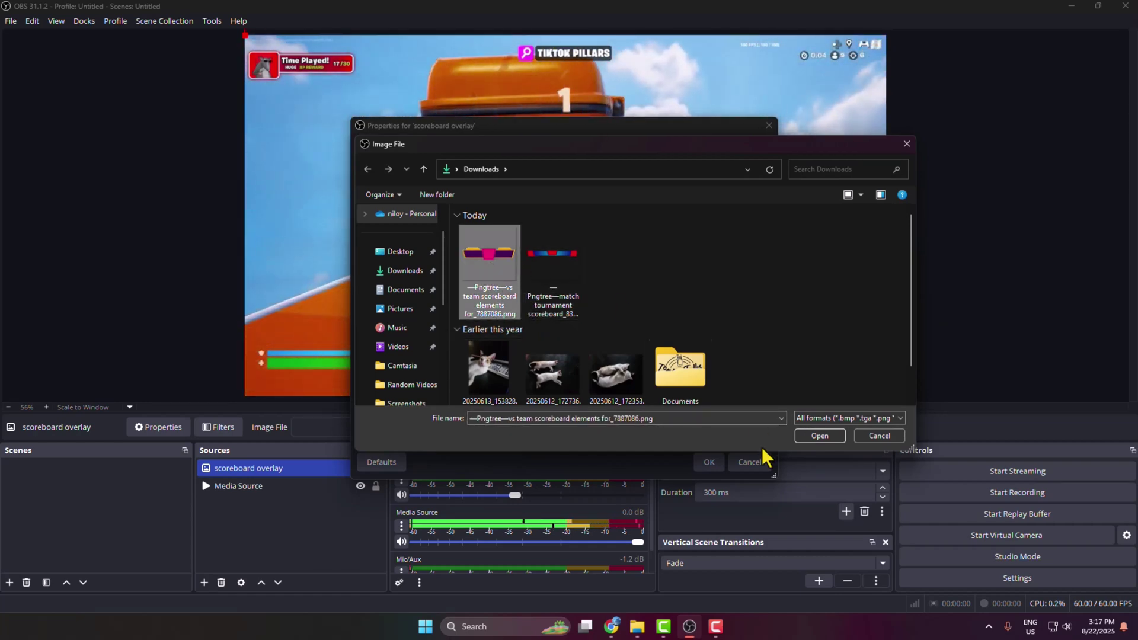
{"action": "left_click", "coordinate": [817, 438]}
{"action": "left_click", "coordinate": [705, 462]}
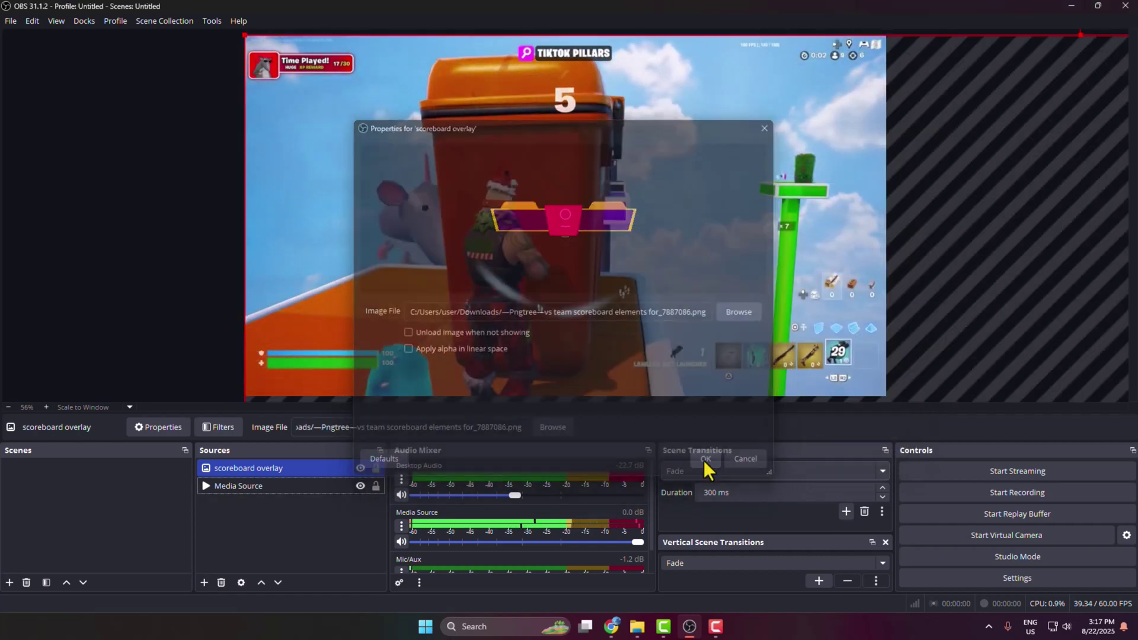
Move the scoreboard overlay to the top centre of the preview and enlarge it.
{"action": "left_click_drag", "start_coordinate": [1072, 48], "coordinate": [593, 255]}
{"action": "left_click", "coordinate": [748, 323]}
{"action": "left_click", "coordinate": [288, 468]}
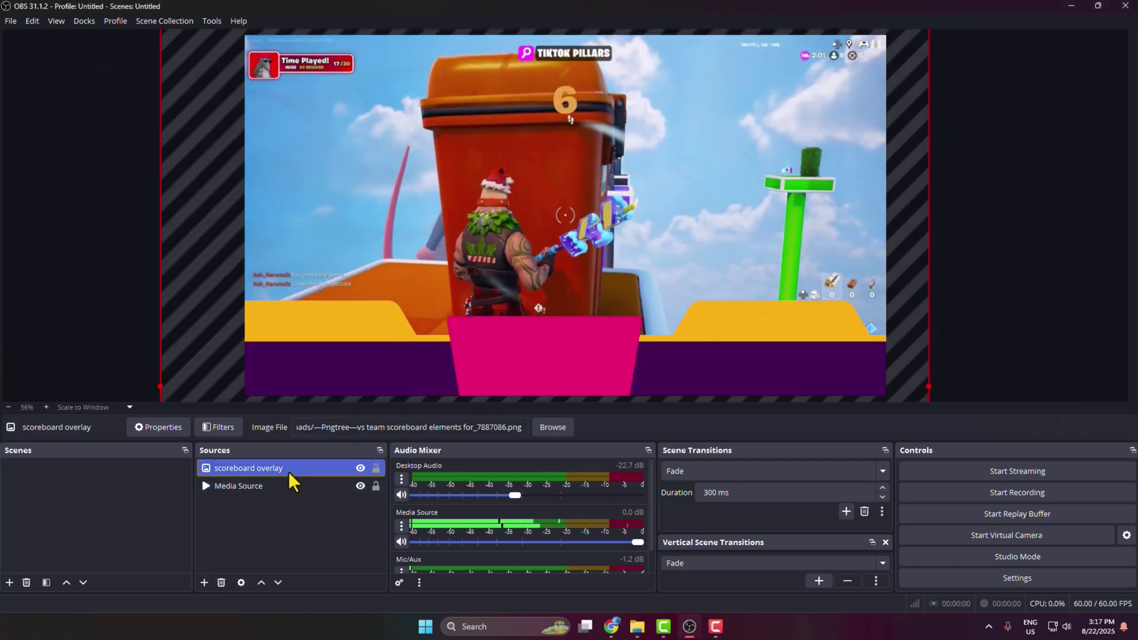
{"action": "left_click_drag", "start_coordinate": [511, 355], "coordinate": [515, 329]}
{"action": "left_click_drag", "start_coordinate": [682, 304], "coordinate": [744, 310]}
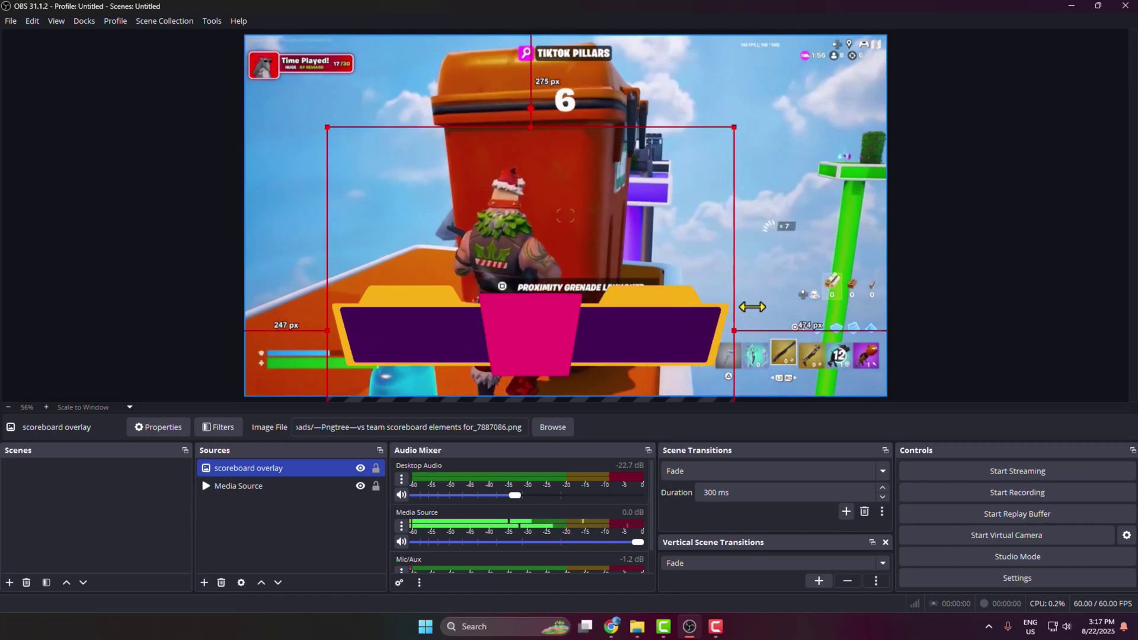
{"action": "left_click_drag", "start_coordinate": [665, 287], "coordinate": [682, 82]}
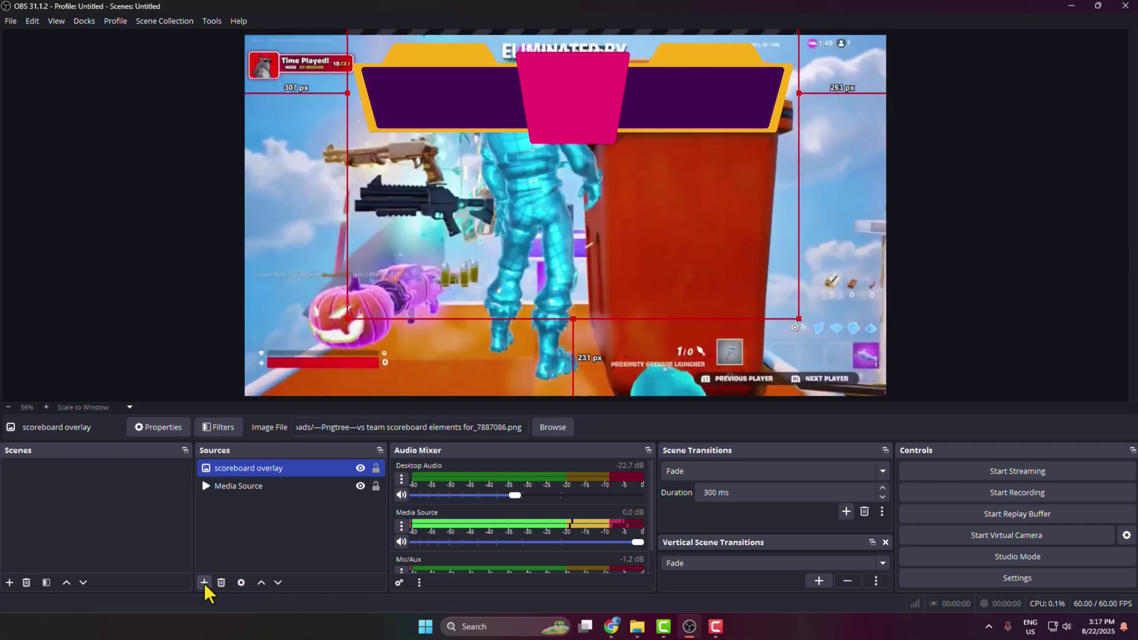
Add a Text (GDI+) source reading 'VS' and place it on the scoreboard's pink centre panel.
{"action": "left_click", "coordinate": [203, 582]}
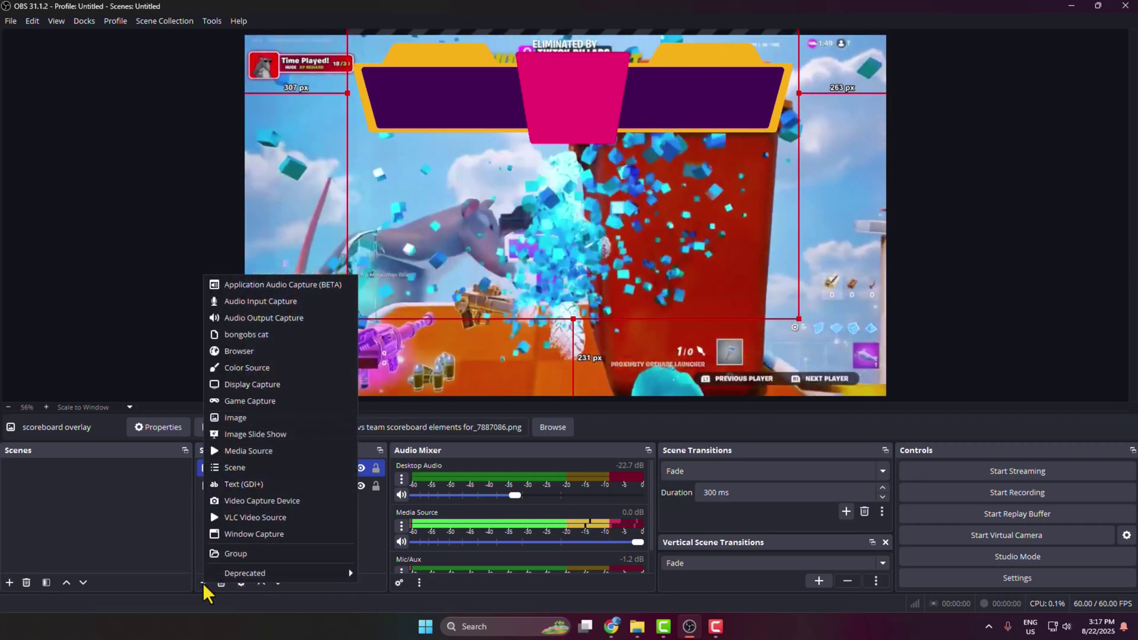
{"action": "left_click", "coordinate": [240, 483]}
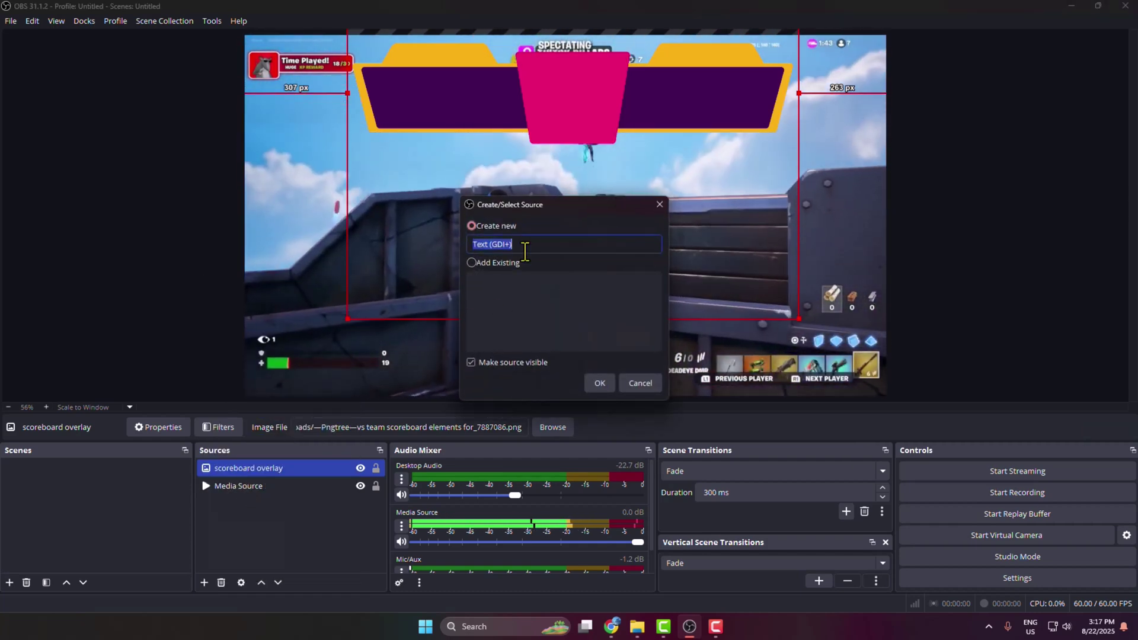
{"action": "left_click", "coordinate": [595, 384]}
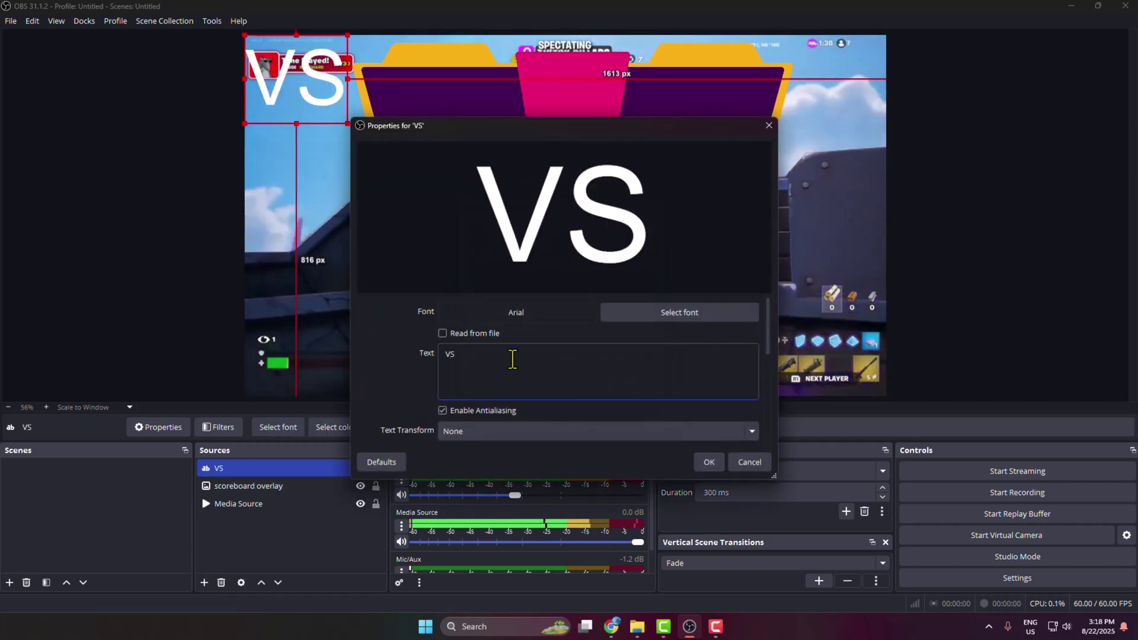
{"action": "left_click", "coordinate": [708, 462]}
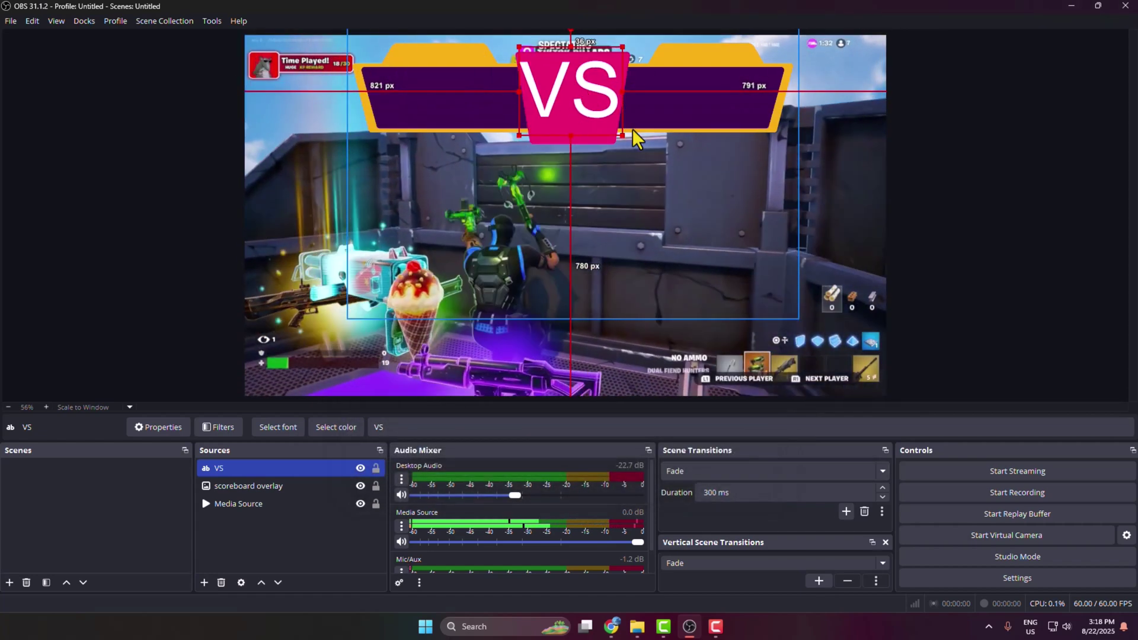
{"action": "left_click_drag", "start_coordinate": [616, 126], "coordinate": [614, 124]}
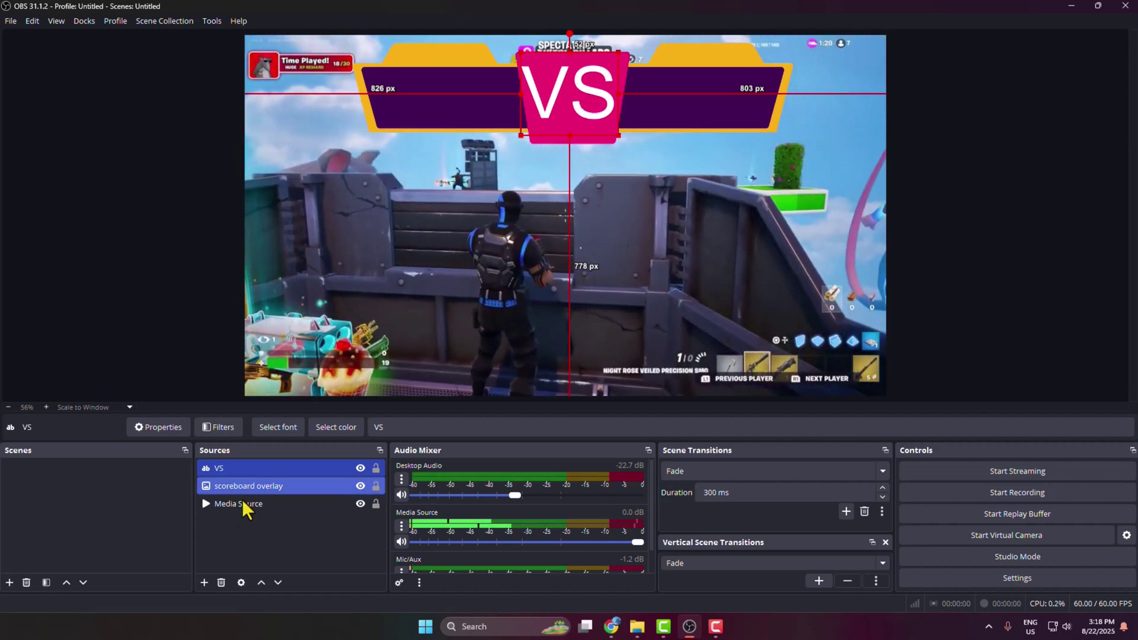
Add an 'AUS' Text (GDI+) source with a white background in the left team-name slot.
{"action": "left_click", "coordinate": [205, 582]}
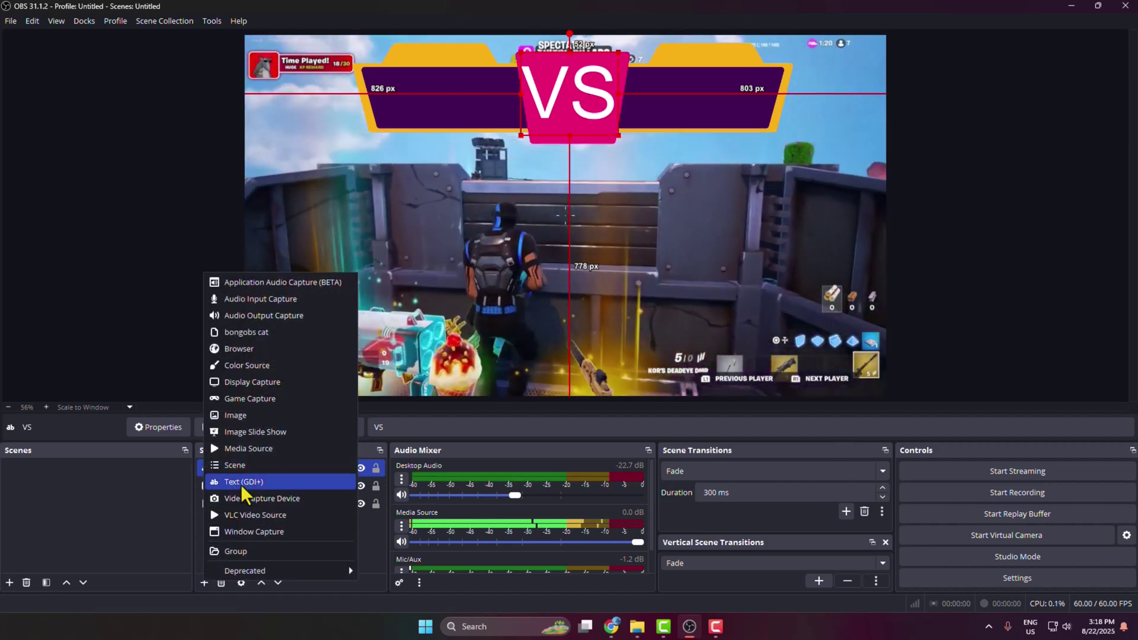
{"action": "left_click", "coordinate": [241, 485]}
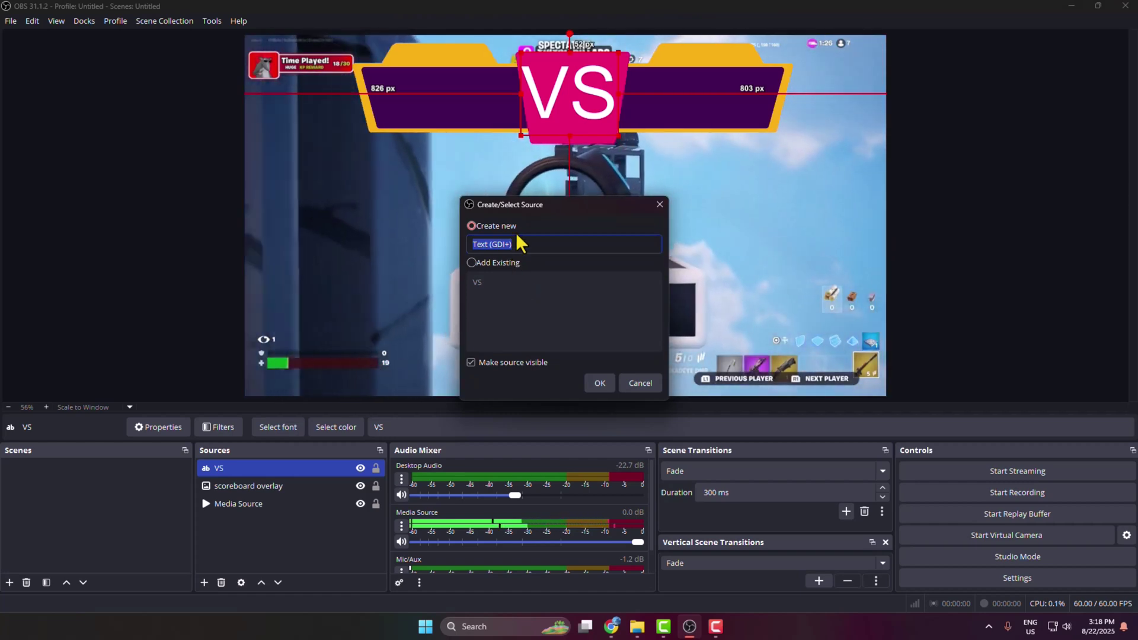
{"action": "type", "text": "a"}
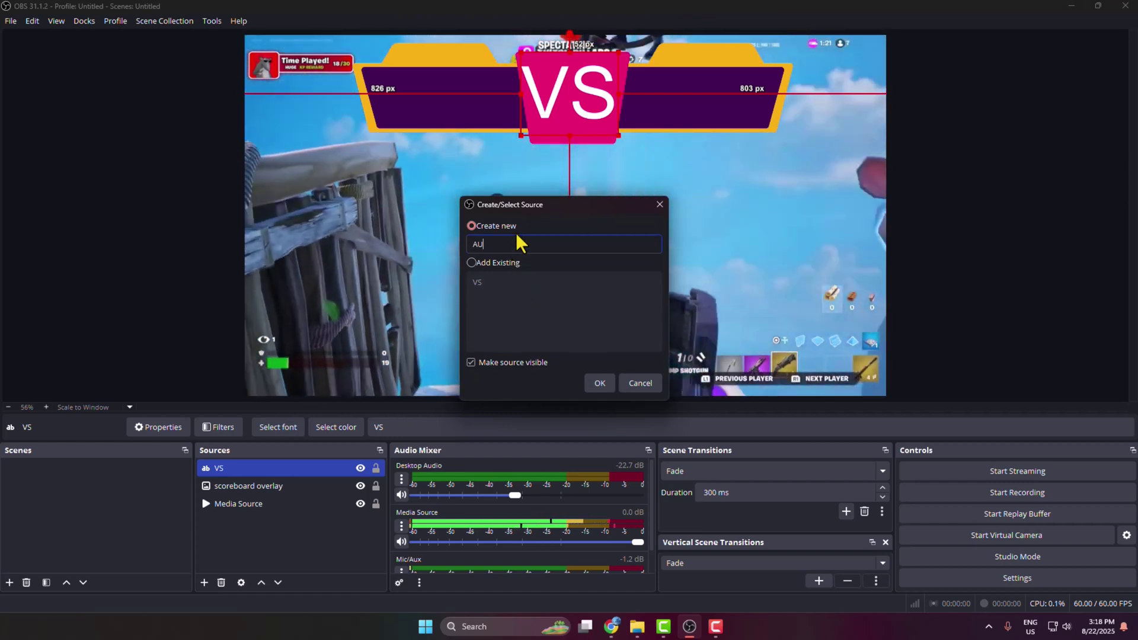
{"action": "left_click", "coordinate": [605, 383]}
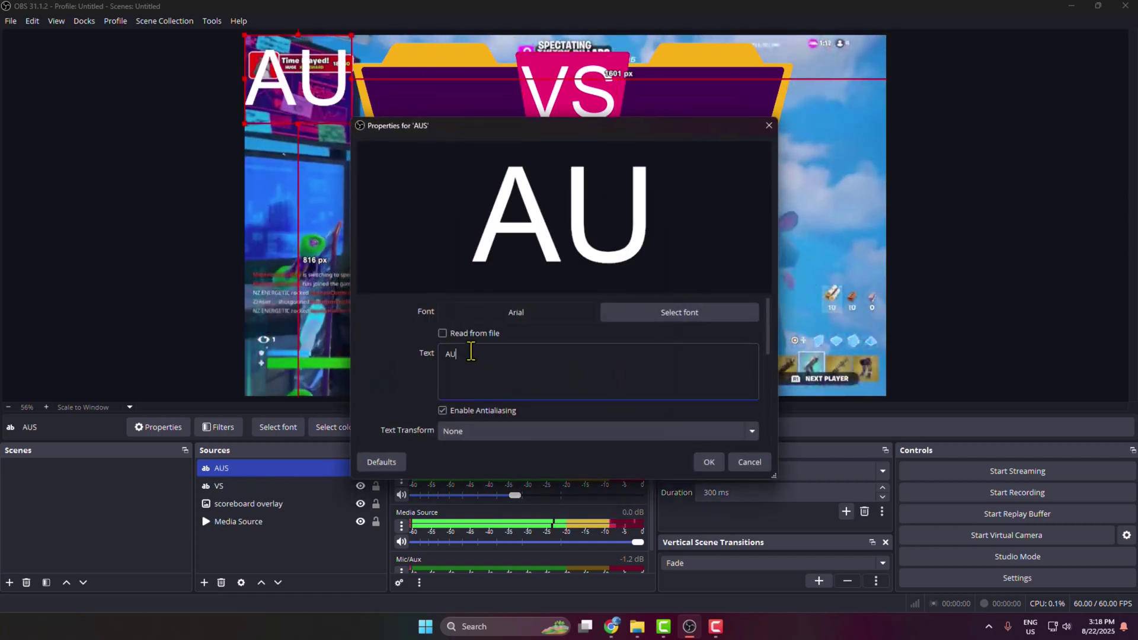
{"action": "scroll", "coordinate": [593, 379], "scroll_direction": "down", "scroll_amount": 6}
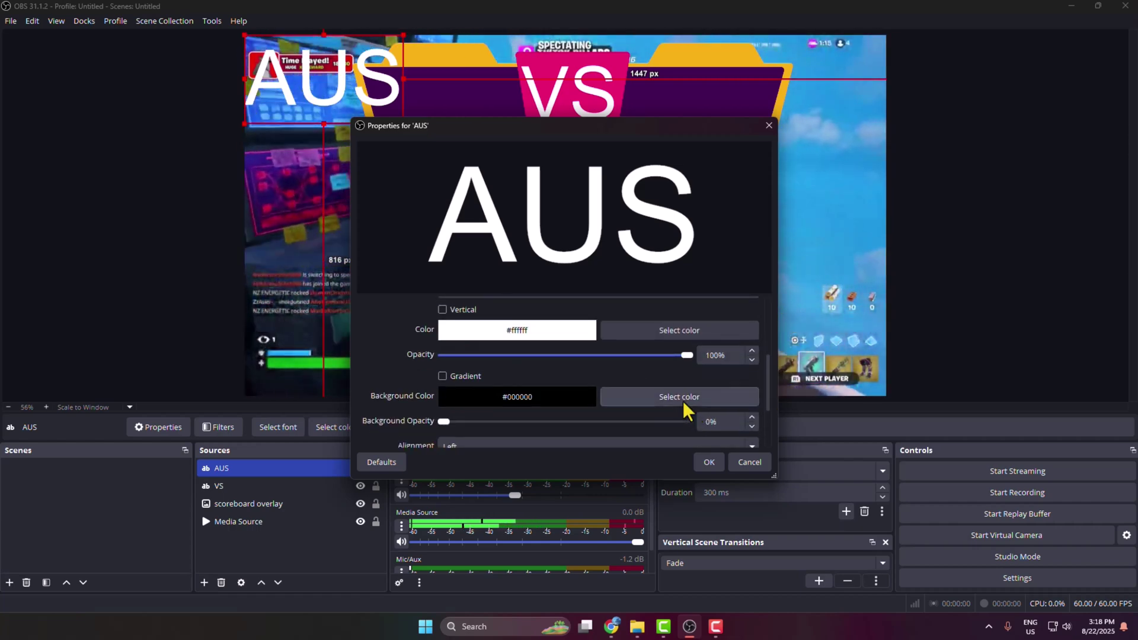
{"action": "left_click", "coordinate": [685, 399]}
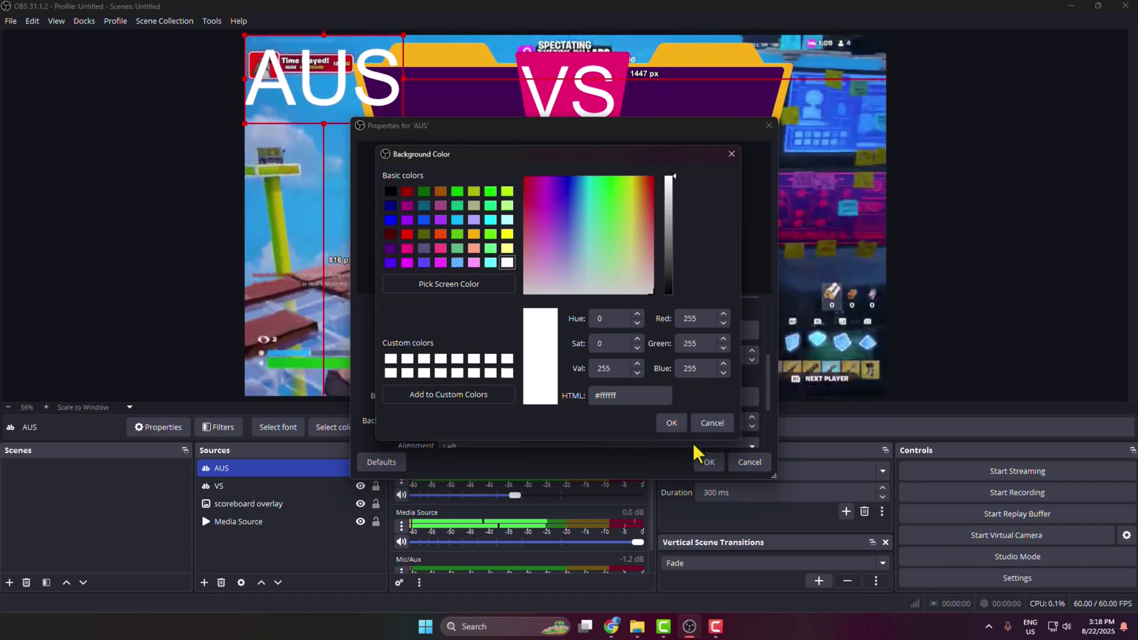
{"action": "left_click", "coordinate": [672, 424]}
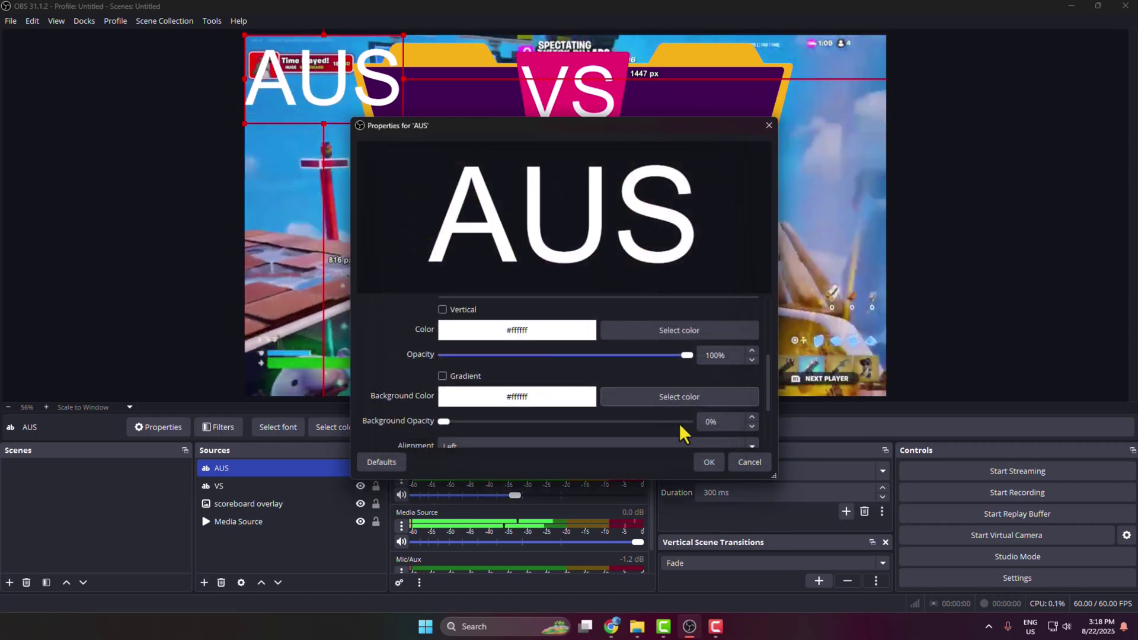
{"action": "left_click", "coordinate": [709, 461]}
{"action": "left_click_drag", "start_coordinate": [323, 79], "coordinate": [470, 119]}
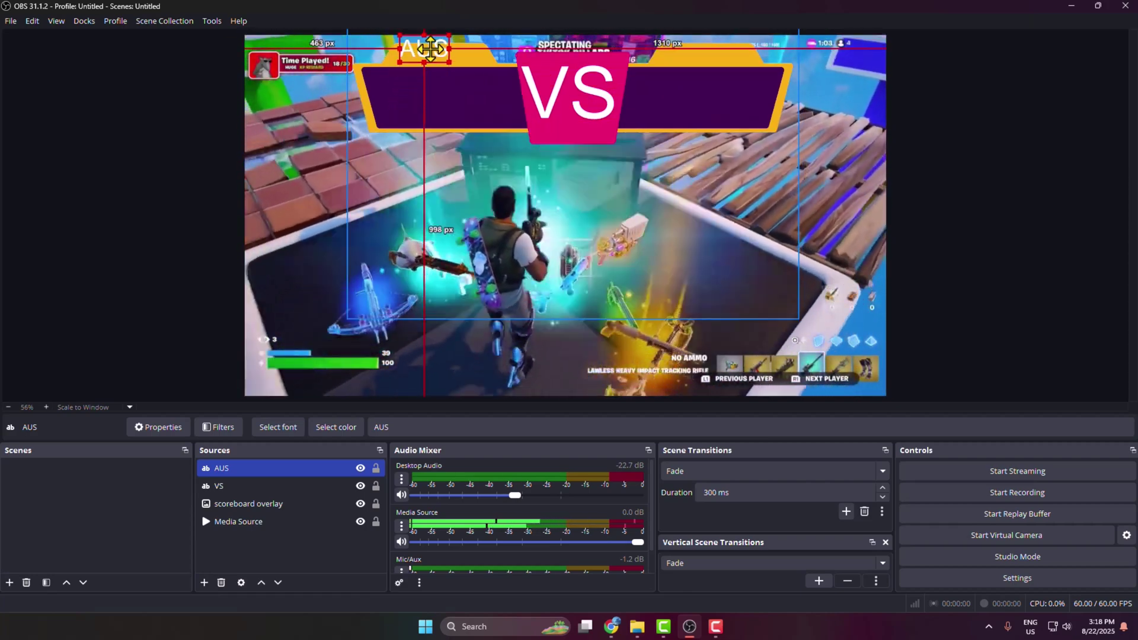
{"action": "left_click_drag", "start_coordinate": [436, 58], "coordinate": [438, 56]}
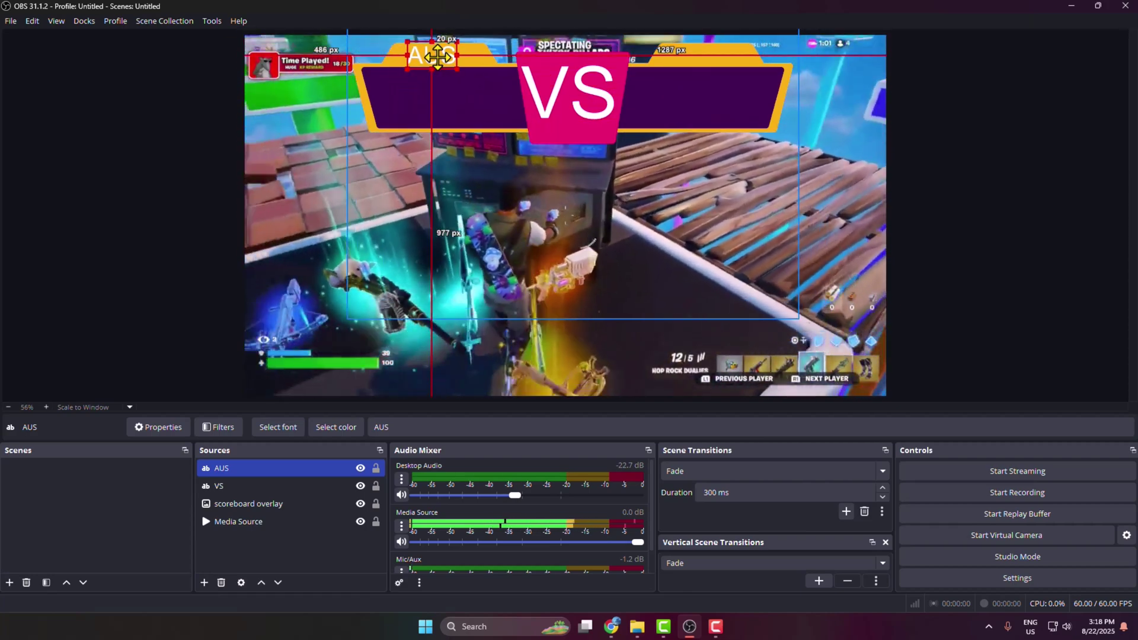
Add an 'INDO' text source coloured green #00ff00 in the right team-name slot.
{"action": "left_click", "coordinate": [204, 583]}
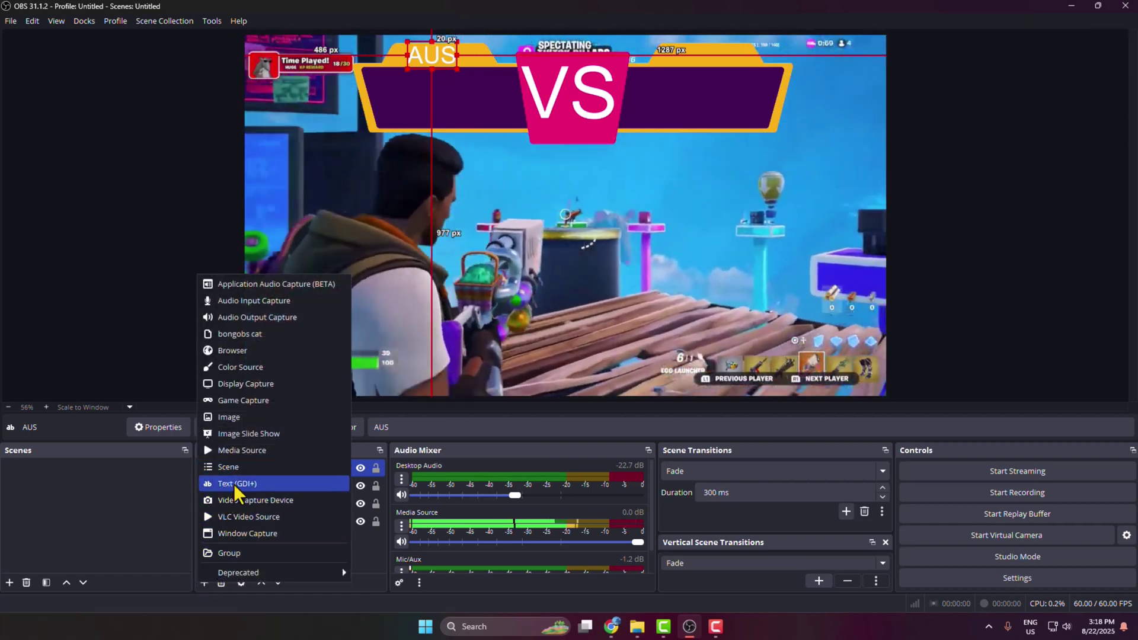
{"action": "left_click", "coordinate": [235, 480]}
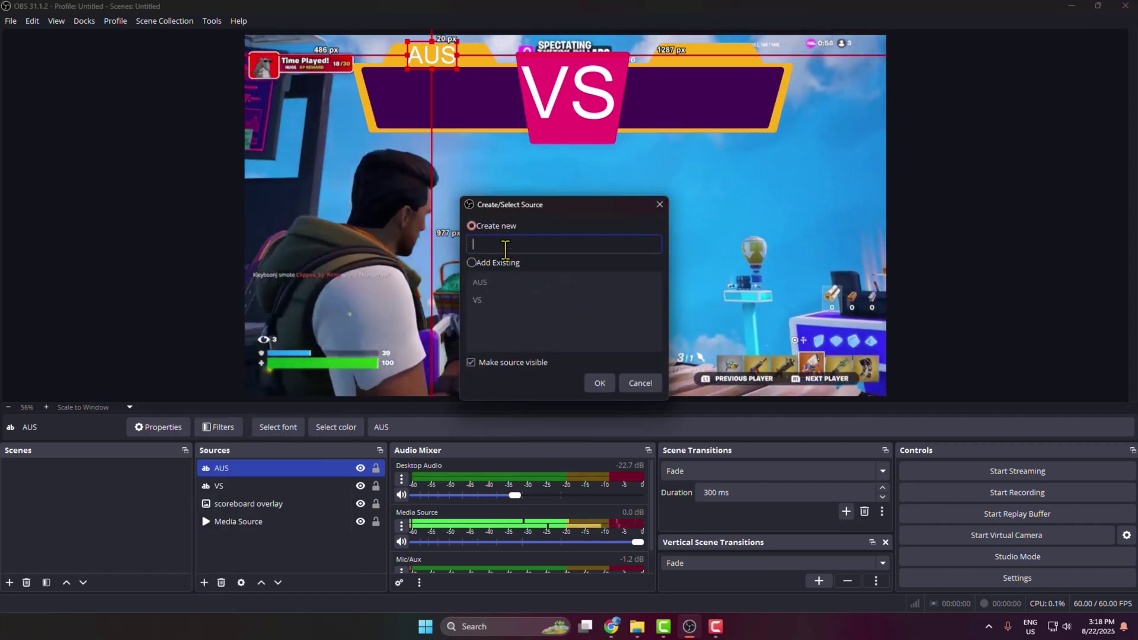
{"action": "type", "text": "INDO"}
{"action": "key", "text": "Return"}
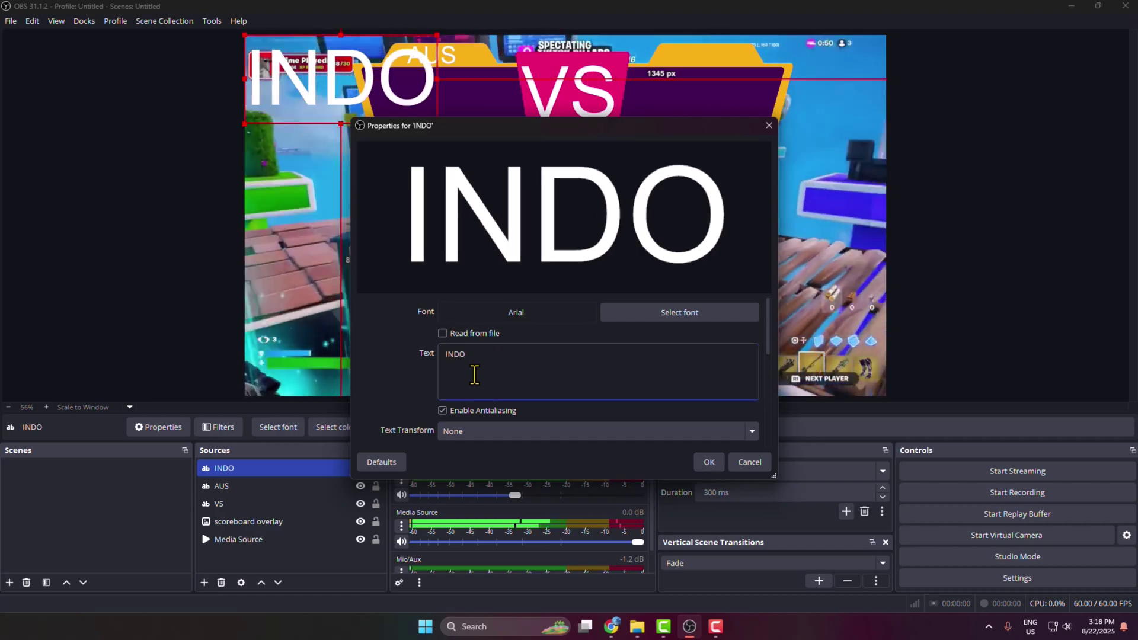
{"action": "scroll", "coordinate": [474, 375], "scroll_direction": "down", "scroll_amount": 1}
{"action": "left_click", "coordinate": [679, 437]}
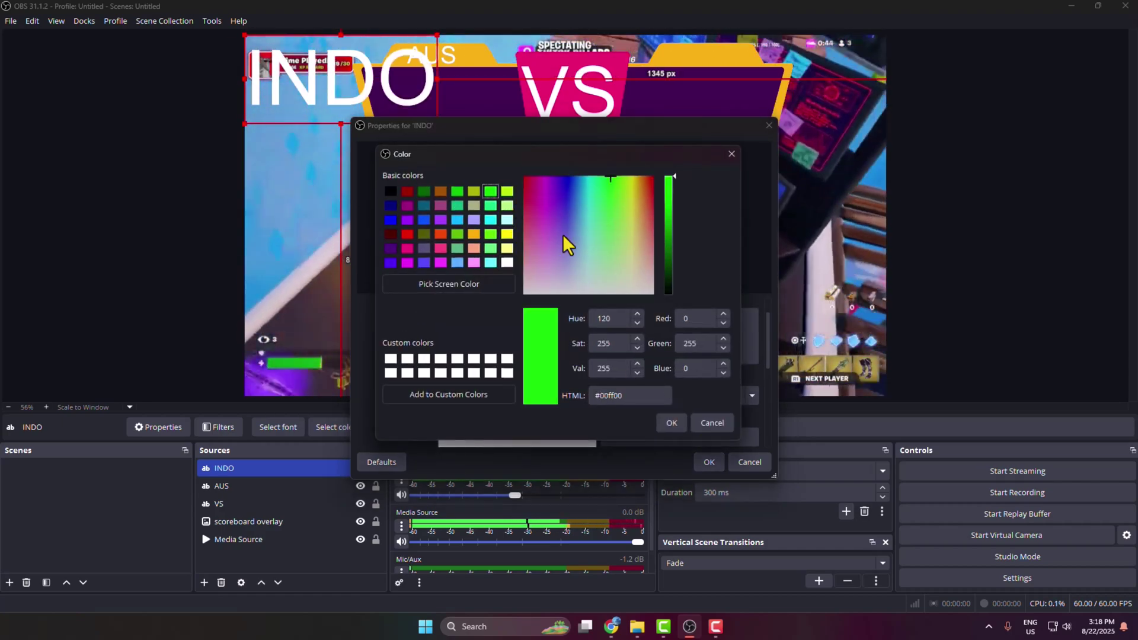
{"action": "left_click", "coordinate": [672, 422]}
{"action": "left_click", "coordinate": [708, 461]}
{"action": "left_click_drag", "start_coordinate": [341, 77], "coordinate": [718, 50]}
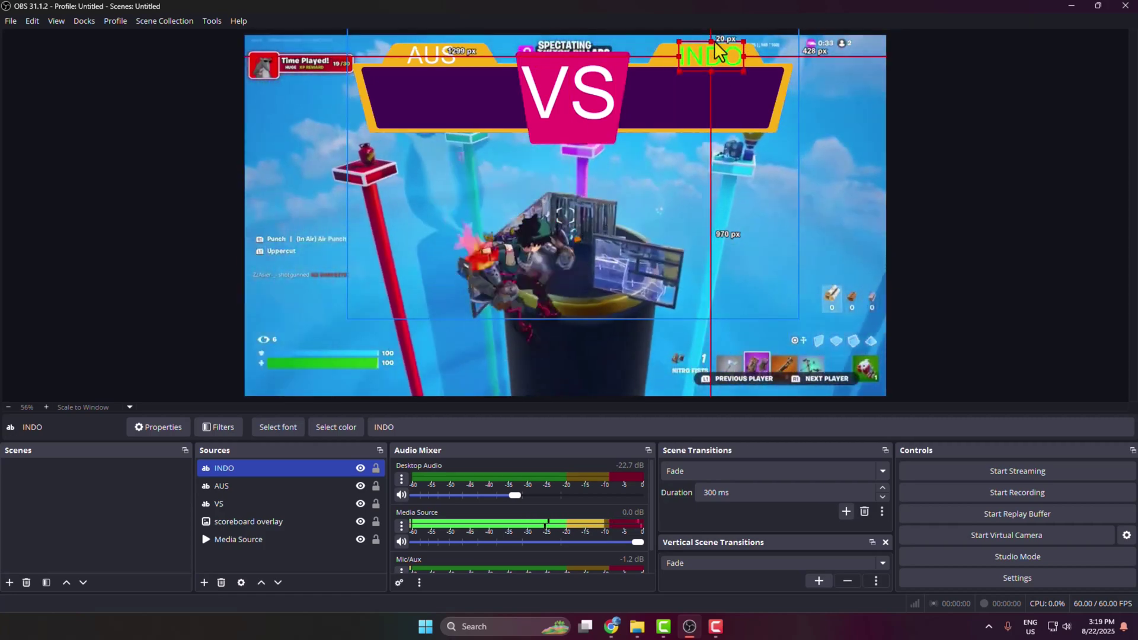
{"action": "left_click", "coordinate": [711, 101]}
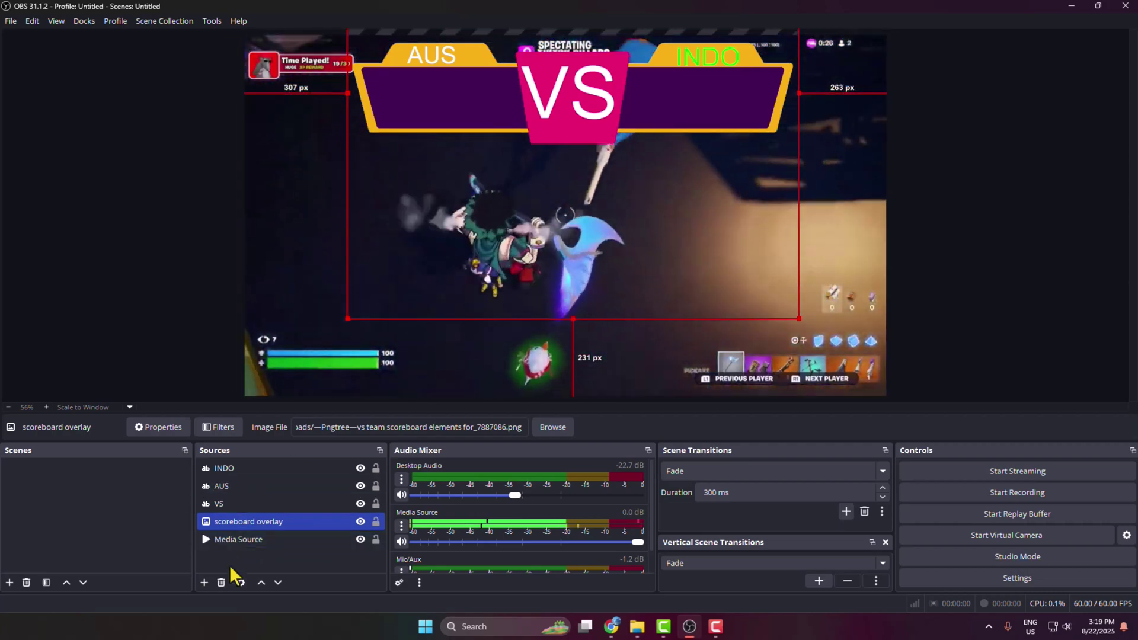
Add a text source '54' and place it beneath the AUS name.
{"action": "left_click", "coordinate": [204, 581]}
{"action": "left_click", "coordinate": [456, 379]}
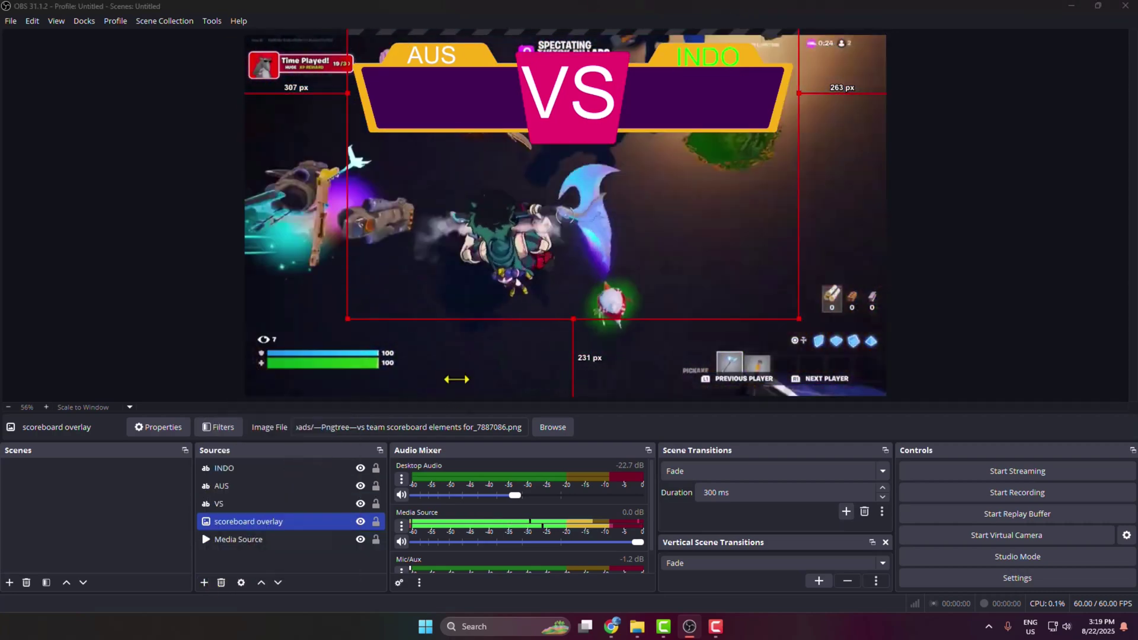
{"action": "type", "text": "54"}
{"action": "key", "text": "Return"}
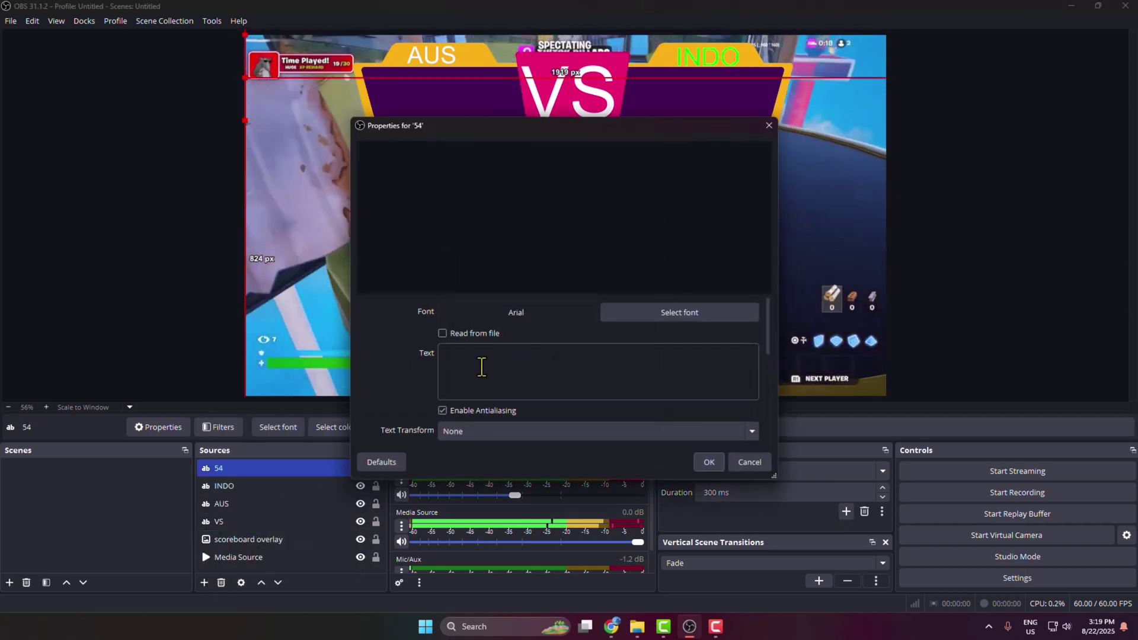
{"action": "type", "text": "54"}
{"action": "left_click", "coordinate": [709, 461]}
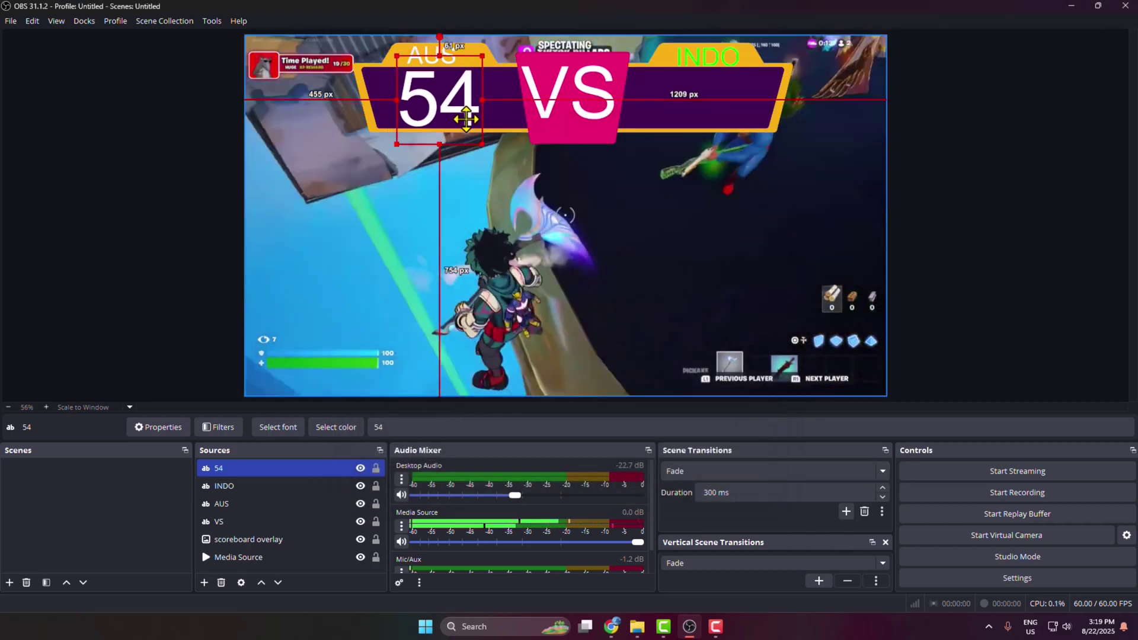
{"action": "left_click_drag", "start_coordinate": [314, 97], "coordinate": [467, 118]}
Add a text source '77' and place it beneath the INDO name.
{"action": "left_click", "coordinate": [204, 582]}
{"action": "left_click", "coordinate": [237, 470]}
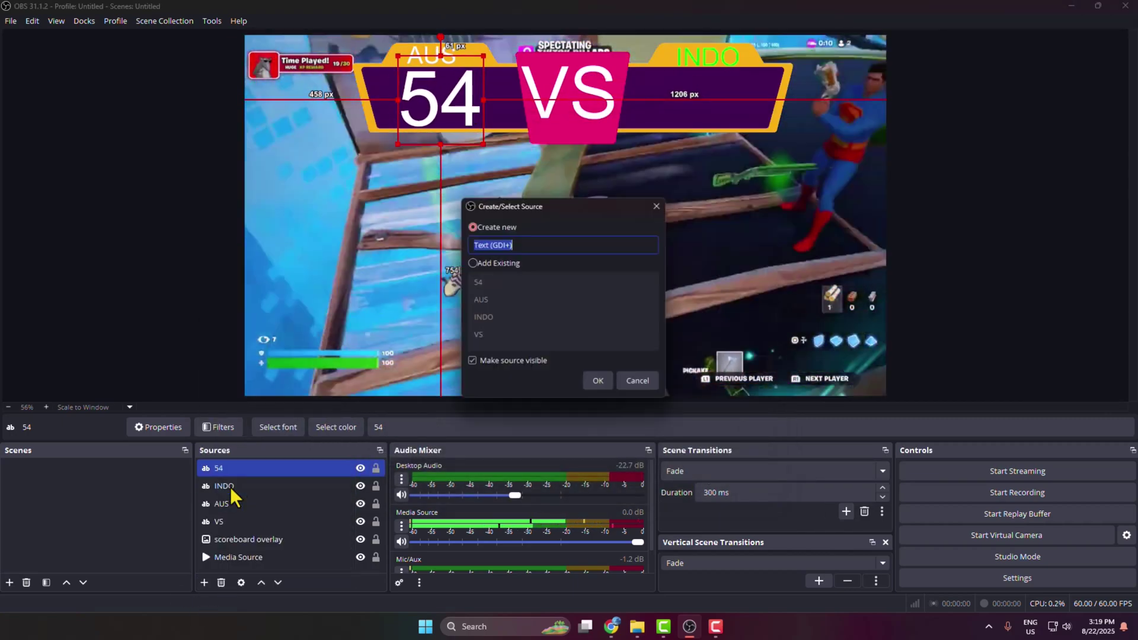
{"action": "type", "text": "77"}
{"action": "key", "text": "Return"}
{"action": "type", "text": "77"}
{"action": "left_click", "coordinate": [707, 462]}
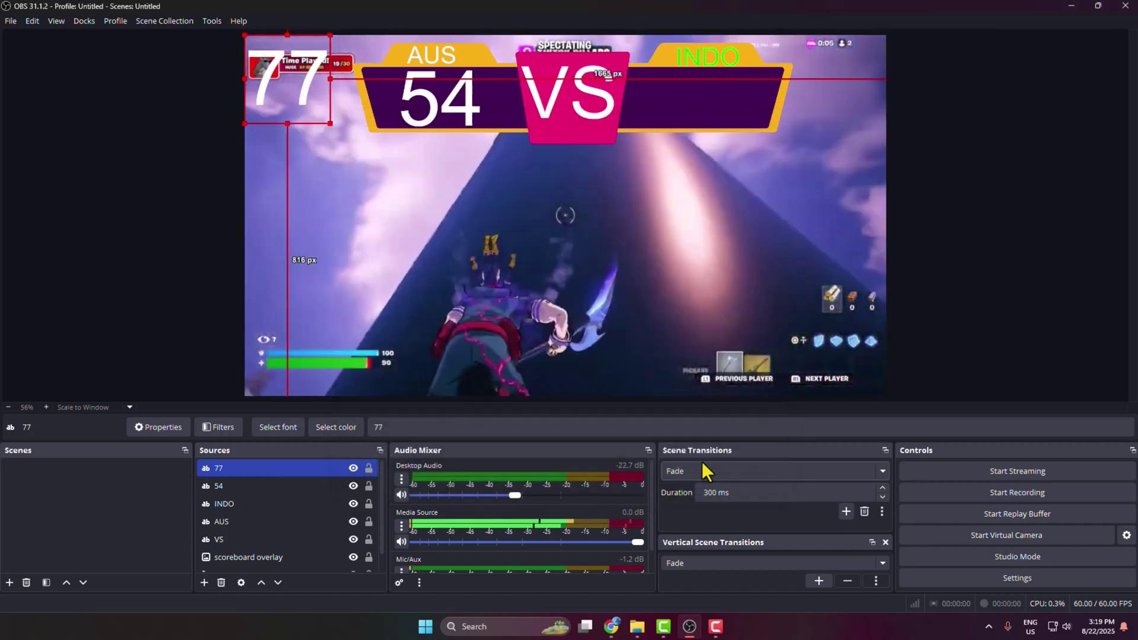
{"action": "left_click_drag", "start_coordinate": [688, 102], "coordinate": [695, 102]}
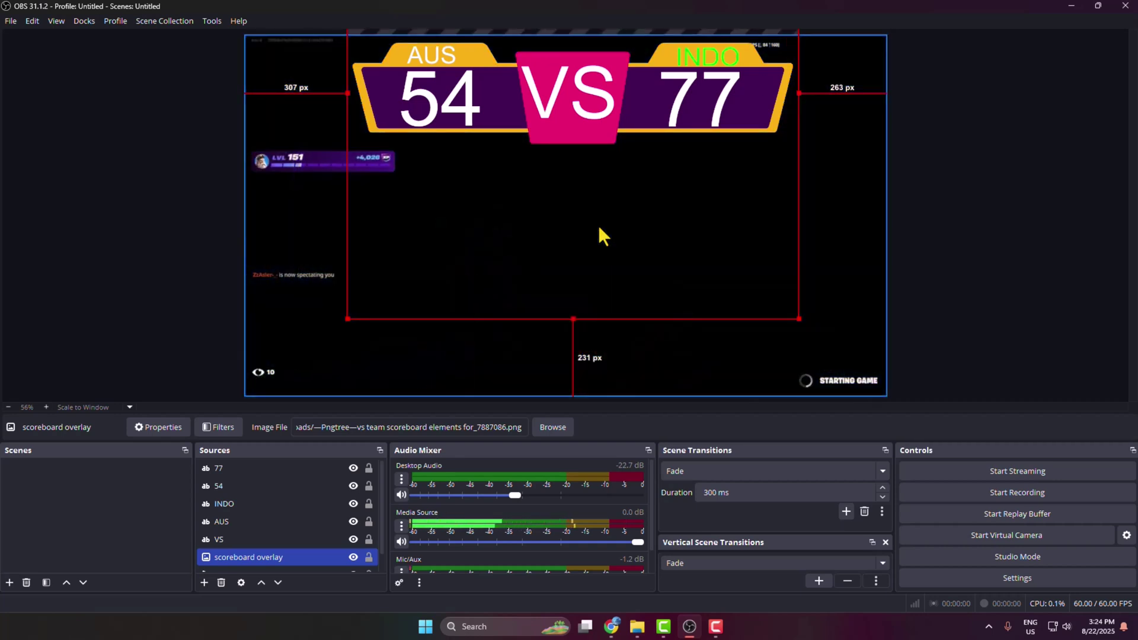
Change the AUS score text from 54 to 59.
{"action": "left_click", "coordinate": [439, 108]}
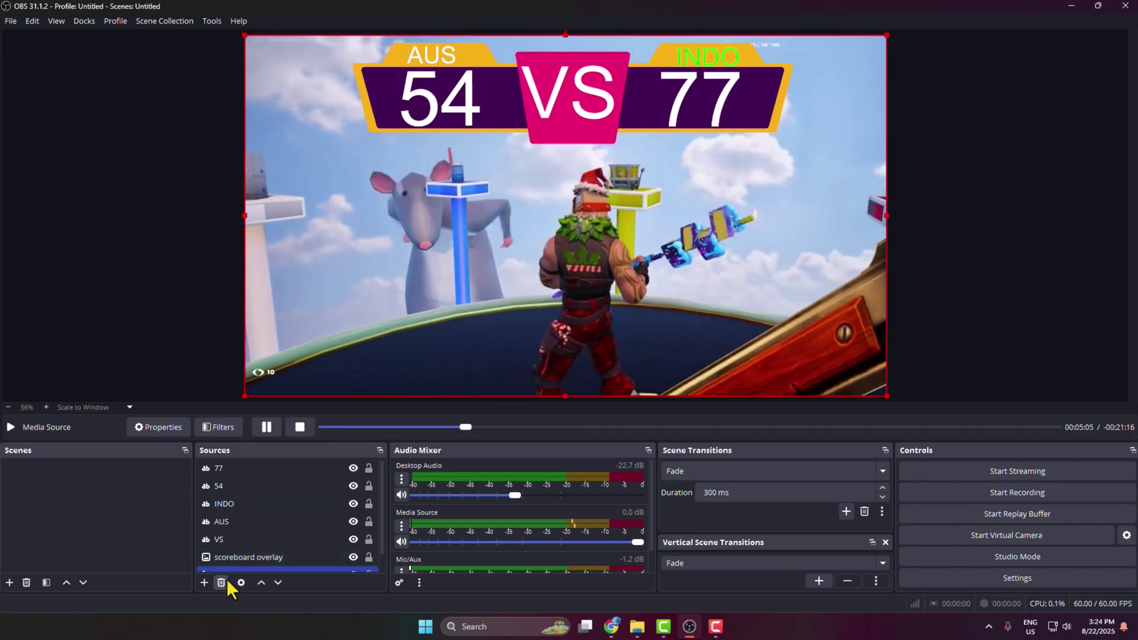
{"action": "scroll", "coordinate": [244, 477], "scroll_direction": "down", "scroll_amount": 1}
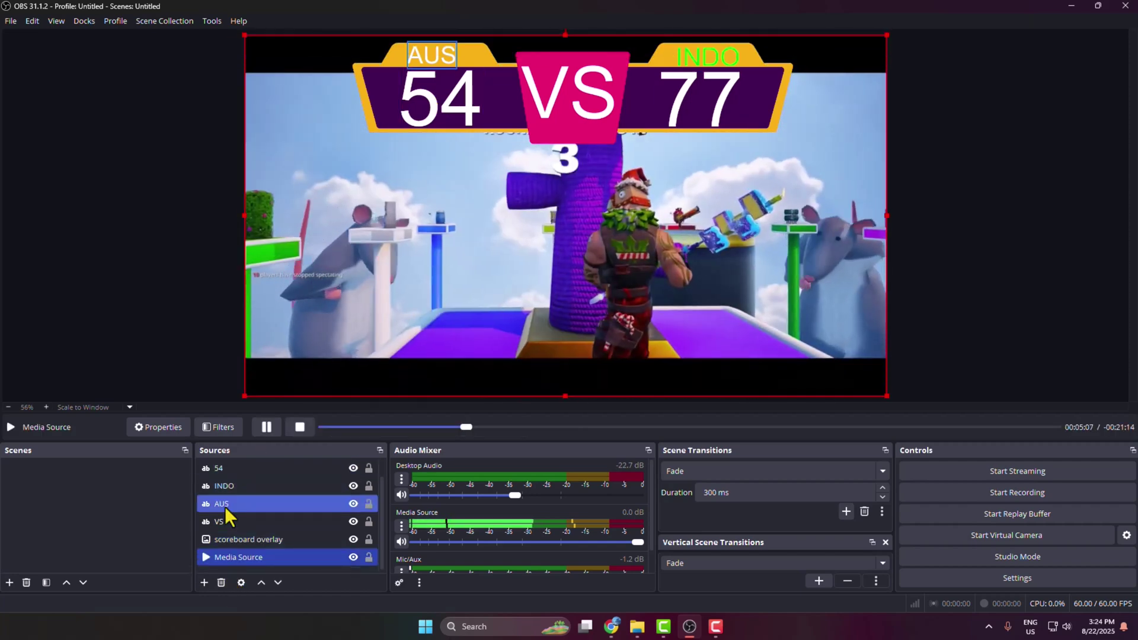
{"action": "scroll", "coordinate": [225, 506], "scroll_direction": "up", "scroll_amount": 1}
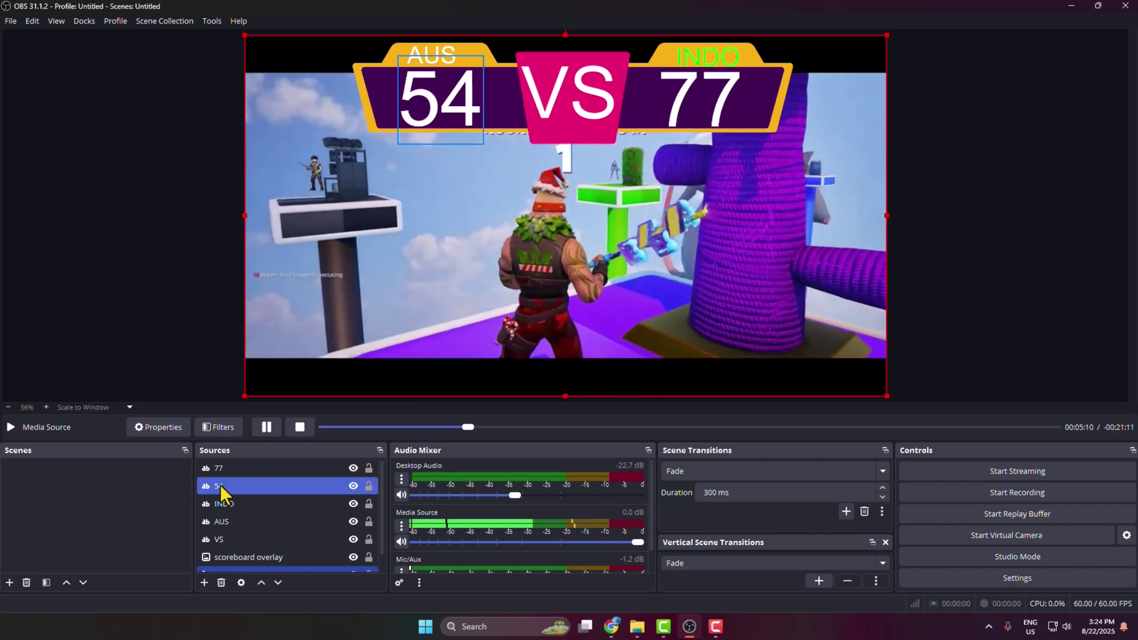
{"action": "left_click", "coordinate": [219, 485]}
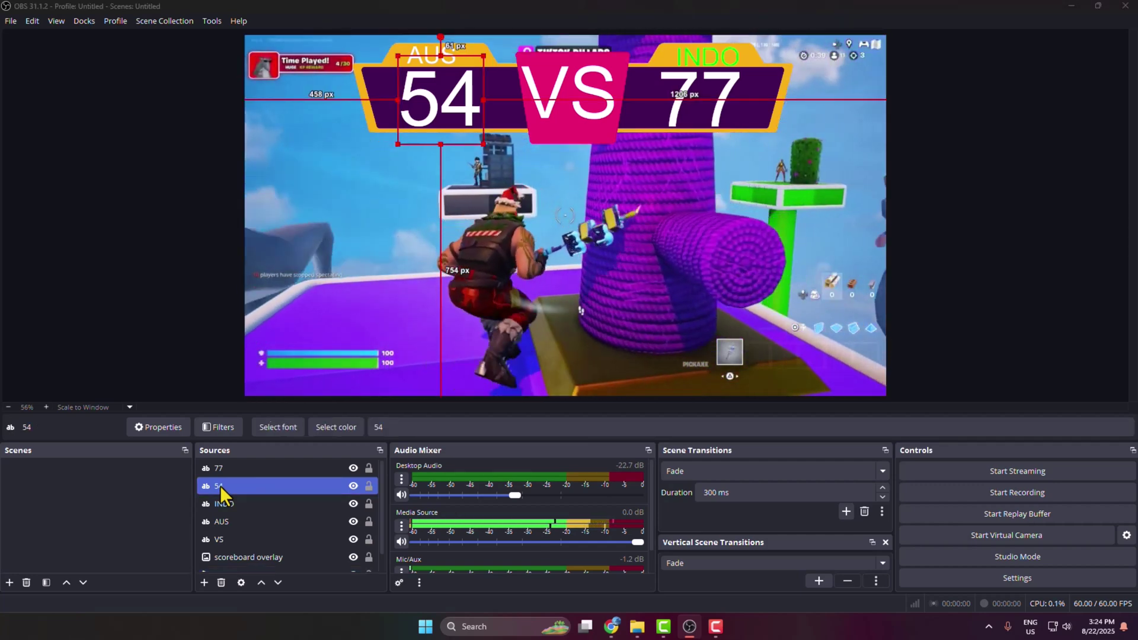
{"action": "double_click", "coordinate": [218, 486]}
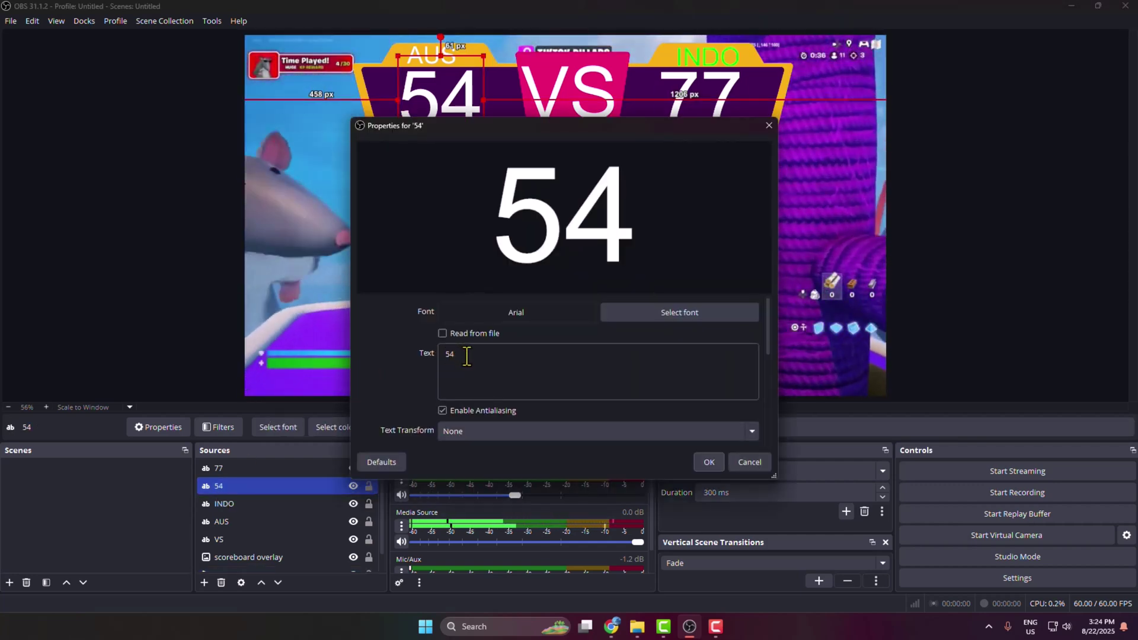
{"action": "left_click_drag", "start_coordinate": [466, 354], "coordinate": [422, 359]}
{"action": "type", "text": "59"}
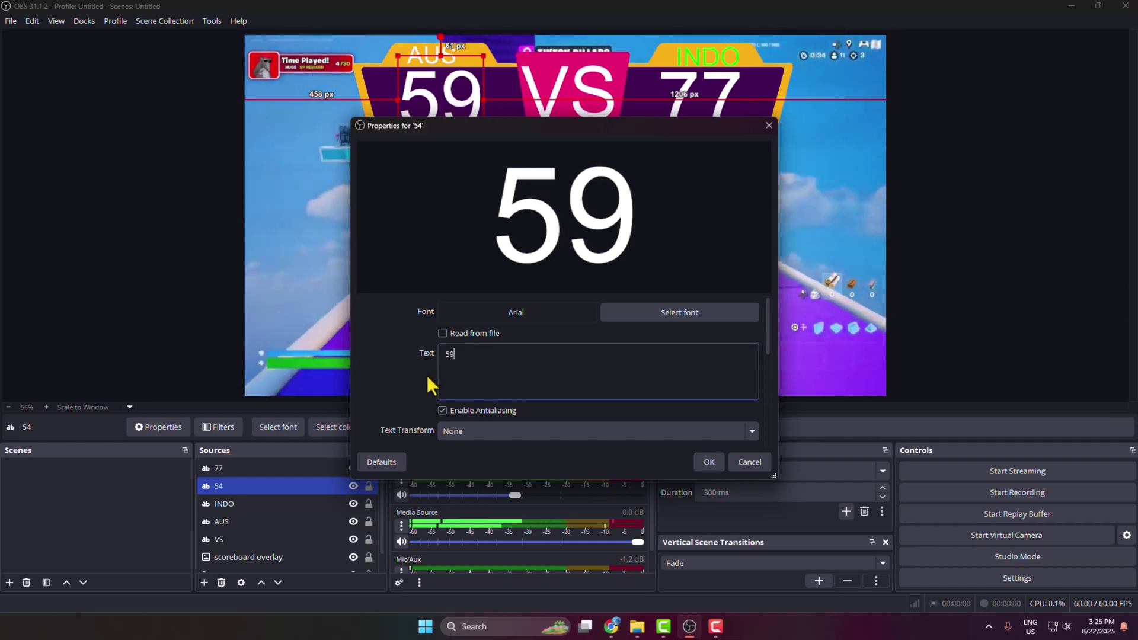
{"action": "left_click", "coordinate": [705, 461]}
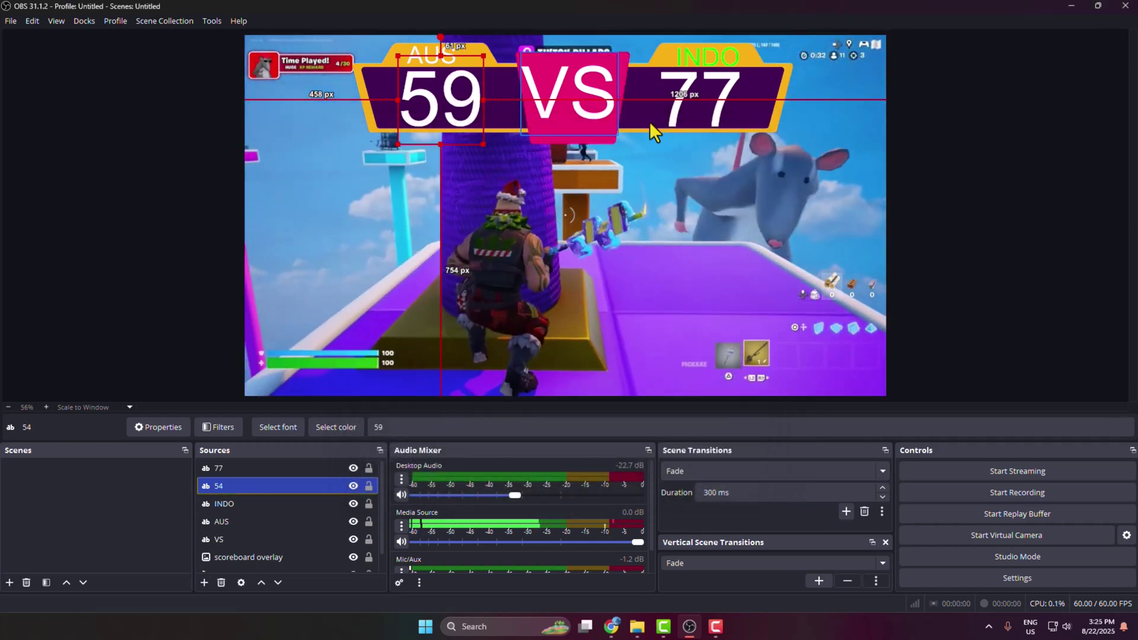
Change the INDO score text from 77 to 78.
{"action": "left_click", "coordinate": [699, 113]}
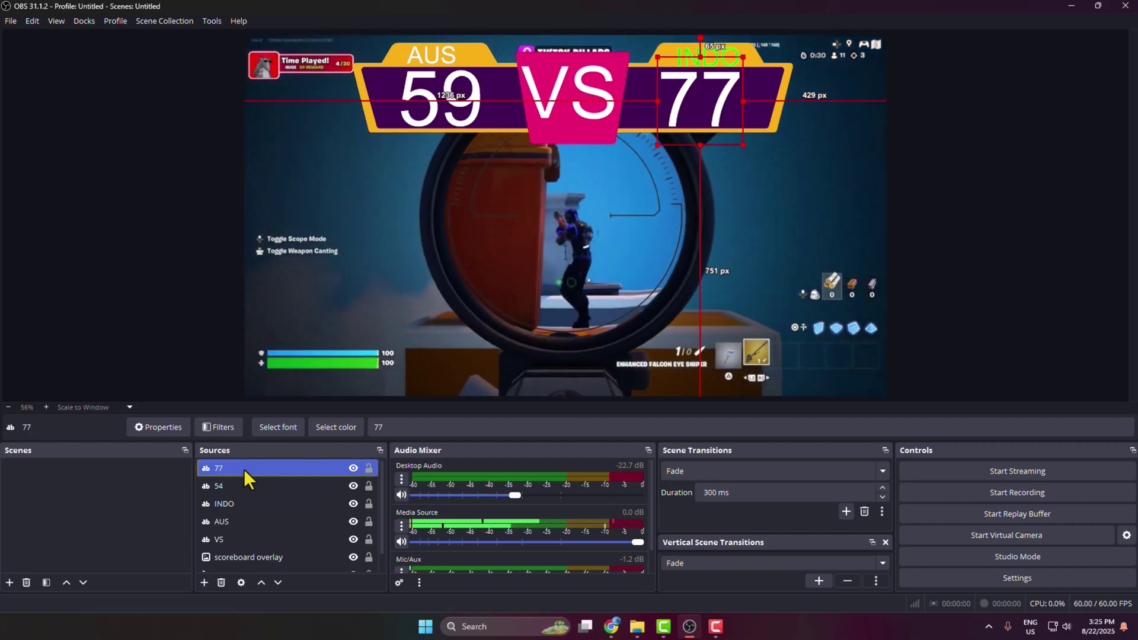
{"action": "double_click", "coordinate": [244, 468]}
{"action": "left_click_drag", "start_coordinate": [483, 364], "coordinate": [399, 368]}
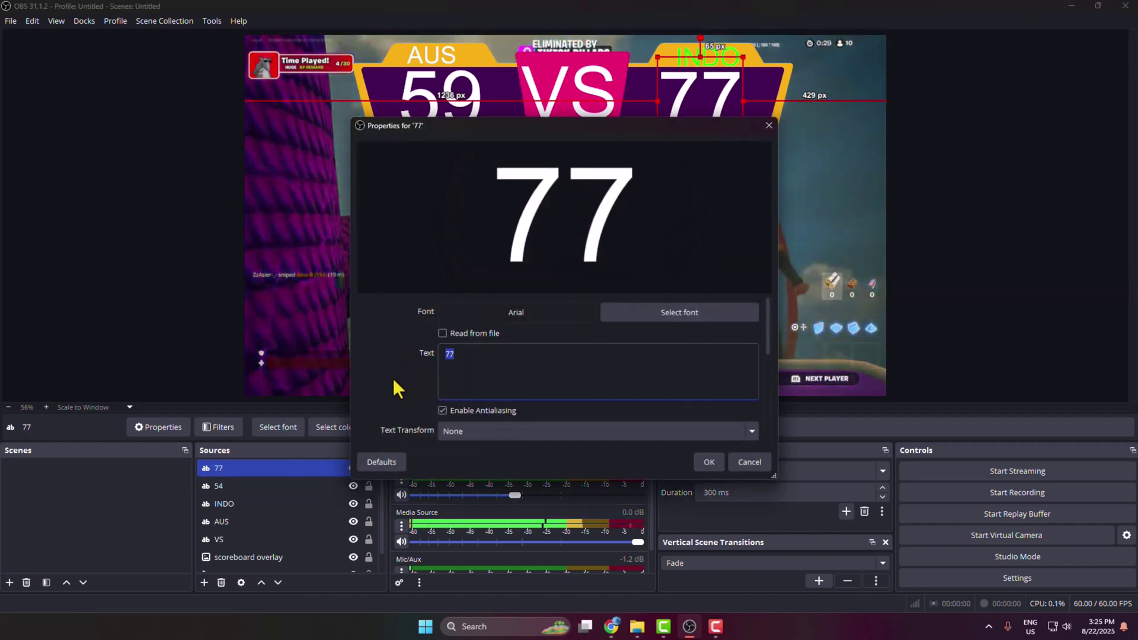
{"action": "type", "text": "78"}
{"action": "left_click", "coordinate": [708, 462]}
{"action": "left_click", "coordinate": [794, 261]}
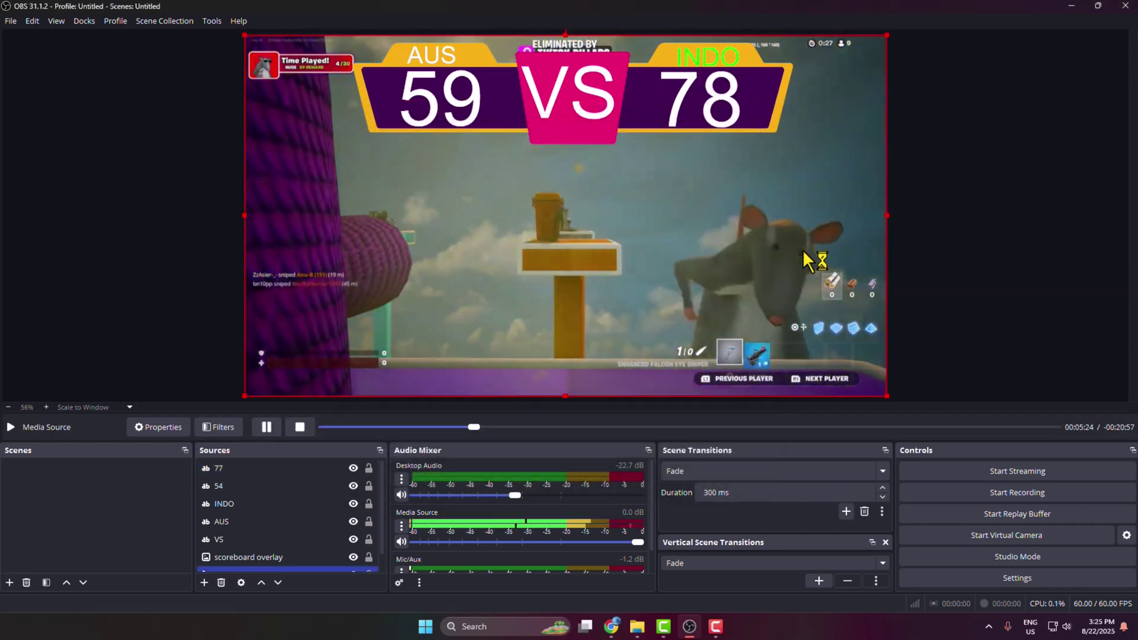